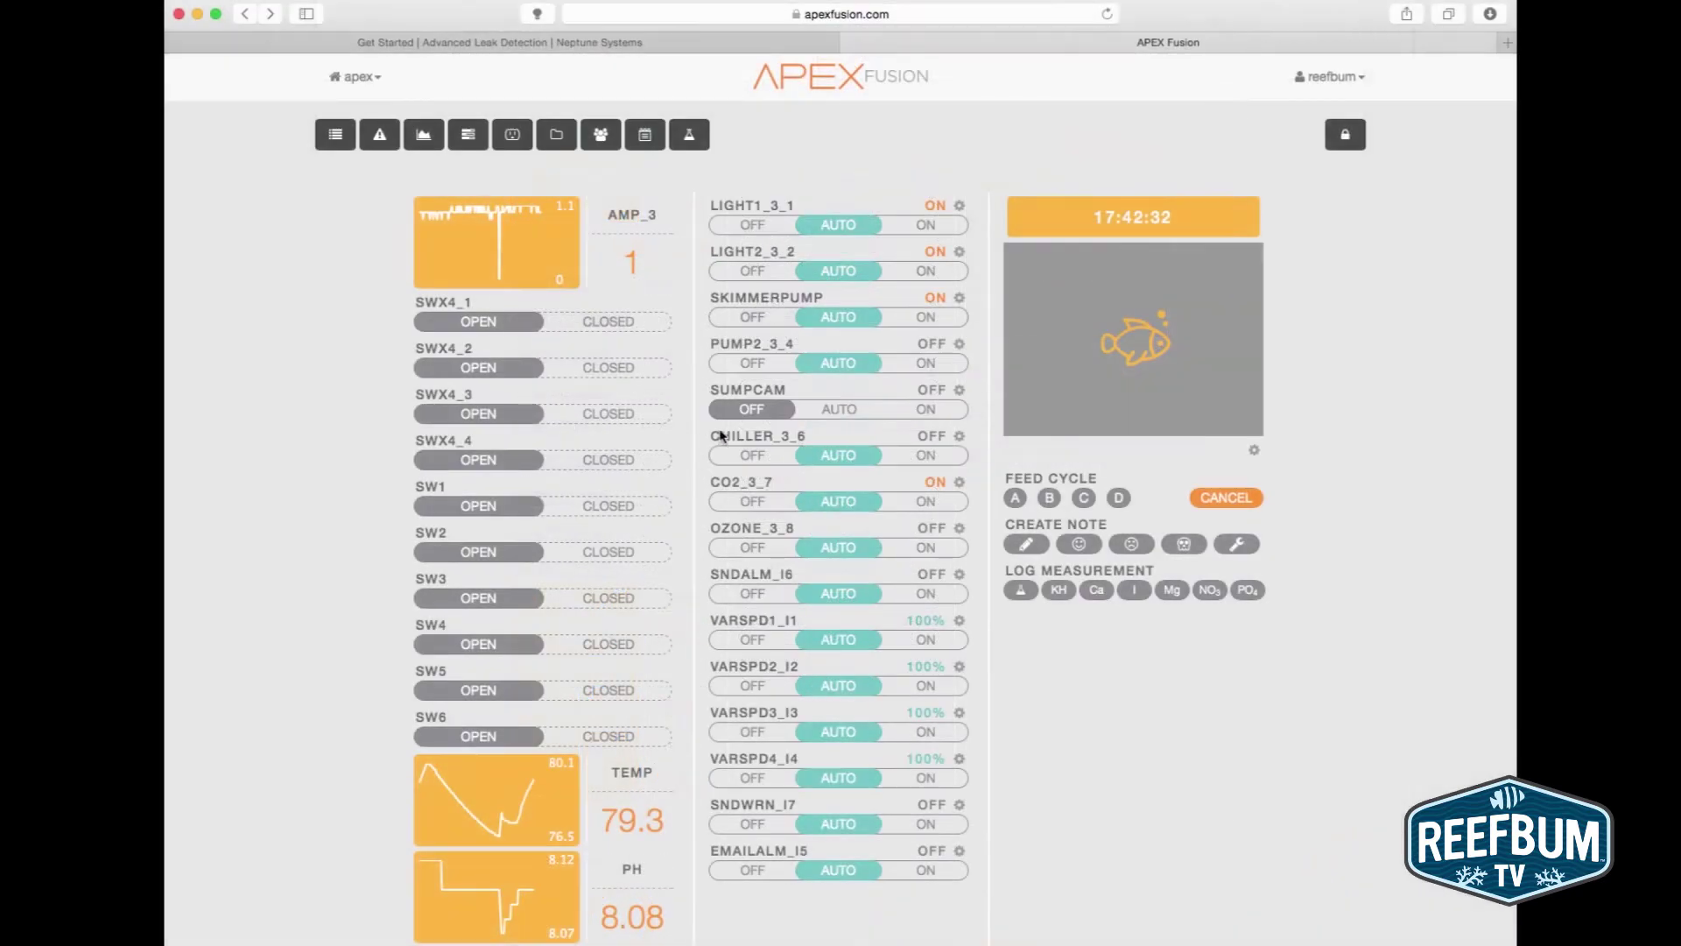
Open the Outputs list showing outputs 0–14.
{"action": "left_click", "coordinate": [513, 137]}
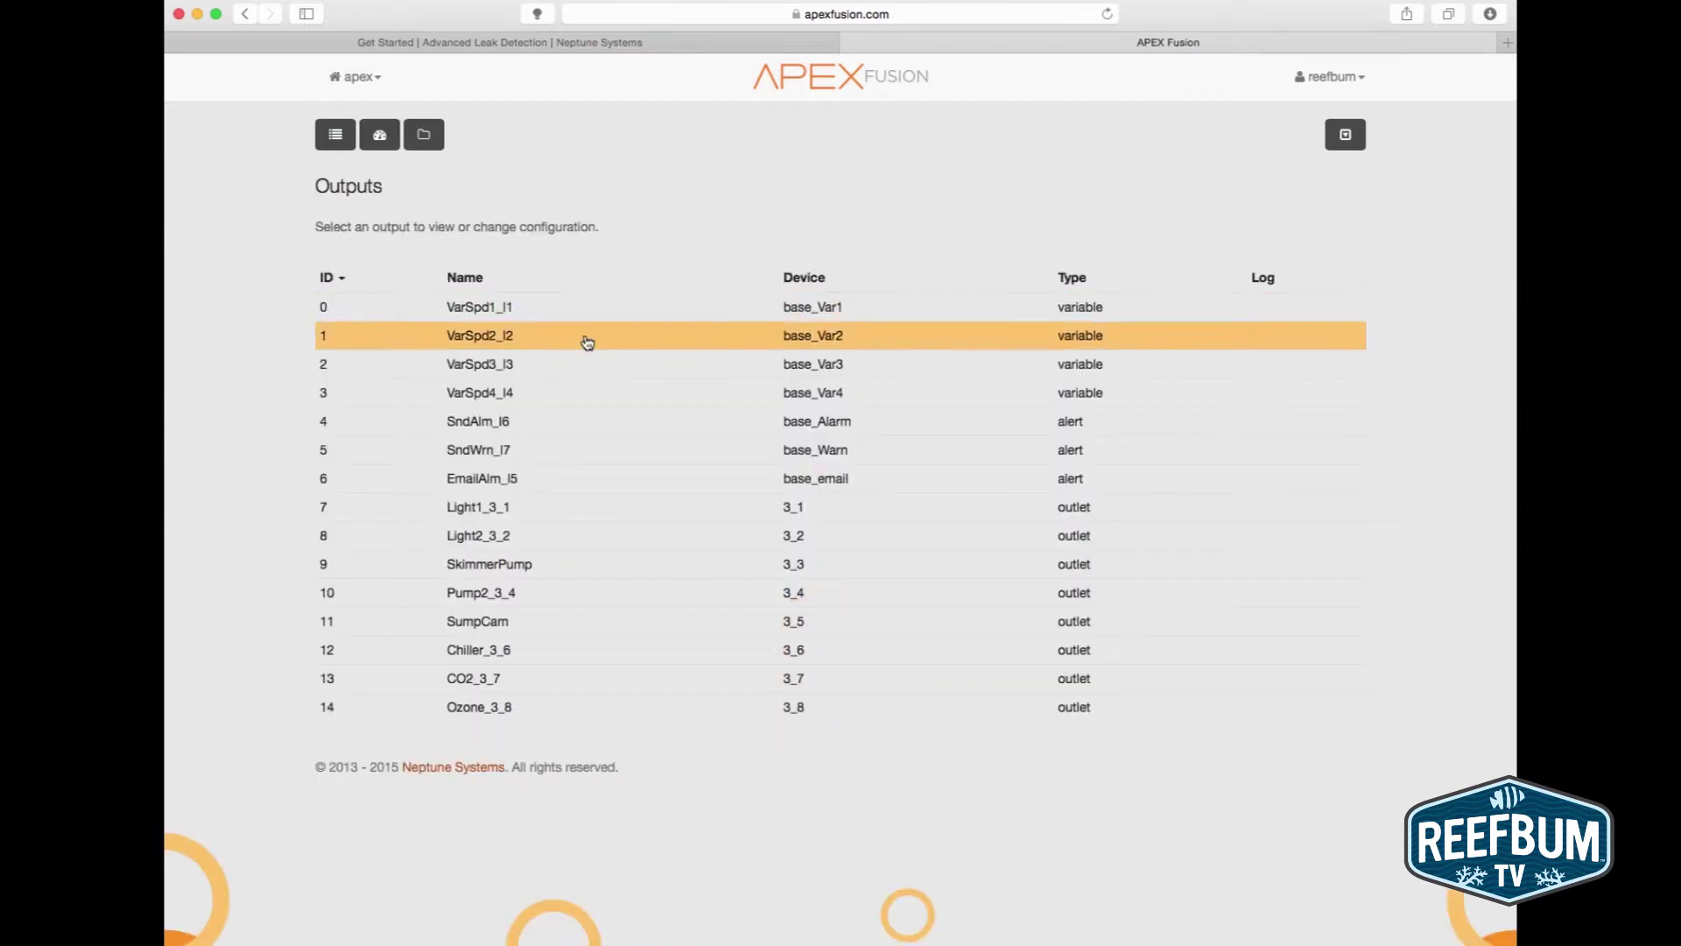
In EmailAlm_I5's program, add 'If Swx4_1 CLOSED Then ON' and 'If Swx4_2 CLOSED Then ON'.
{"action": "left_click", "coordinate": [507, 487]}
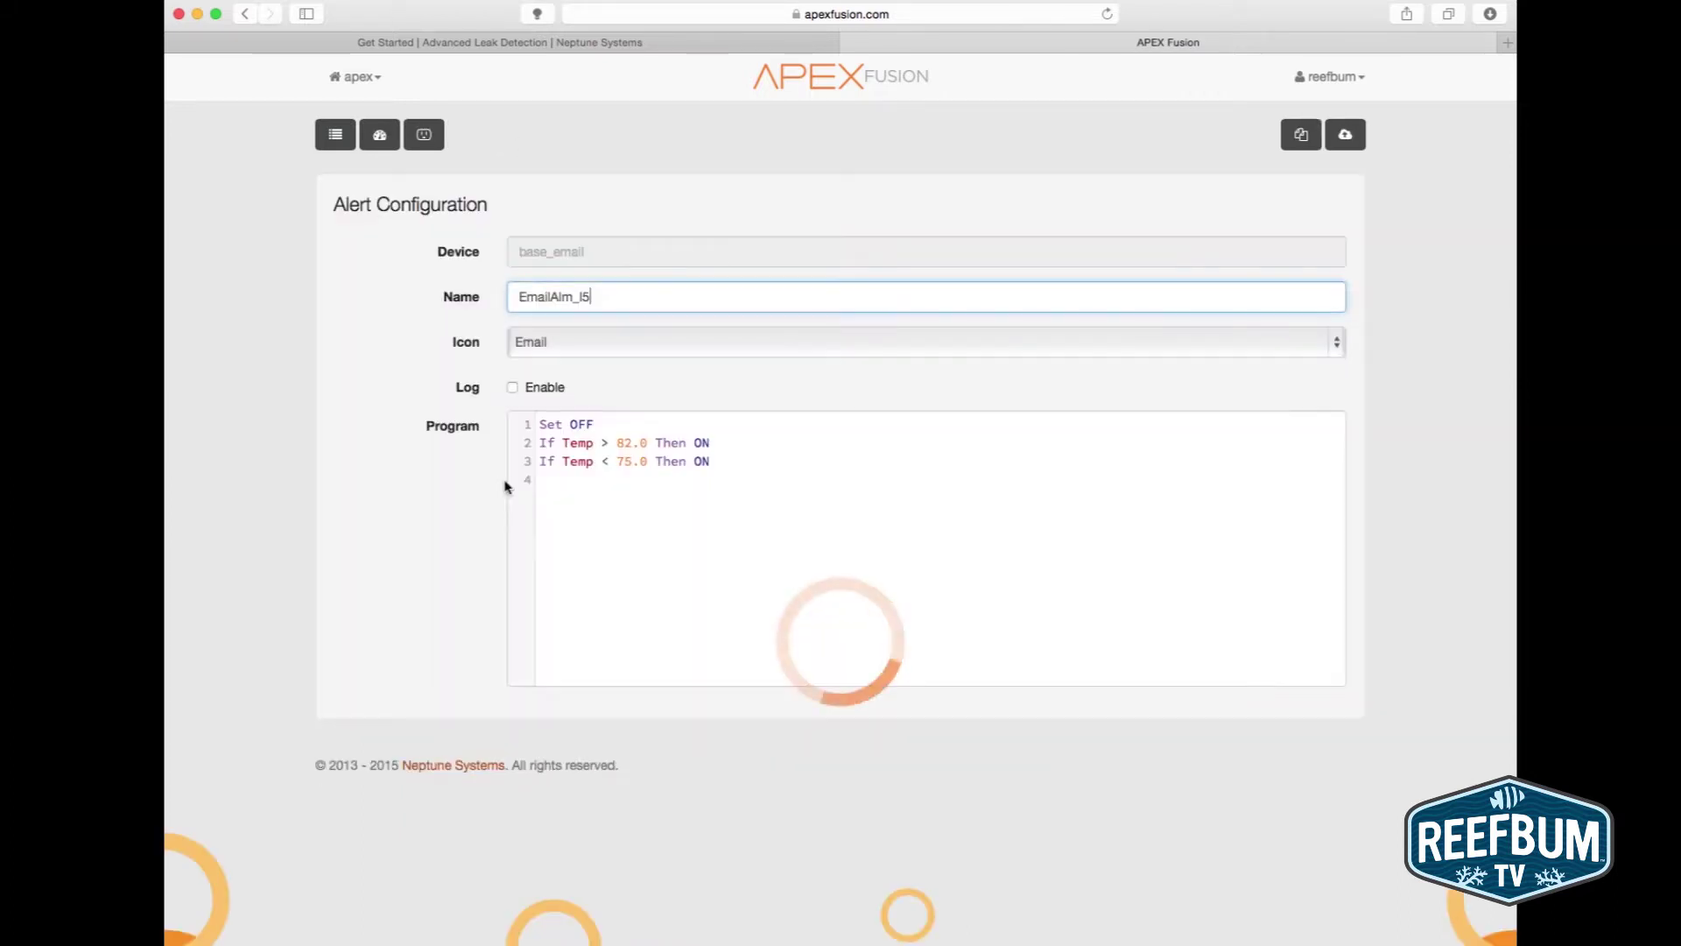
{"action": "left_click", "coordinate": [554, 480]}
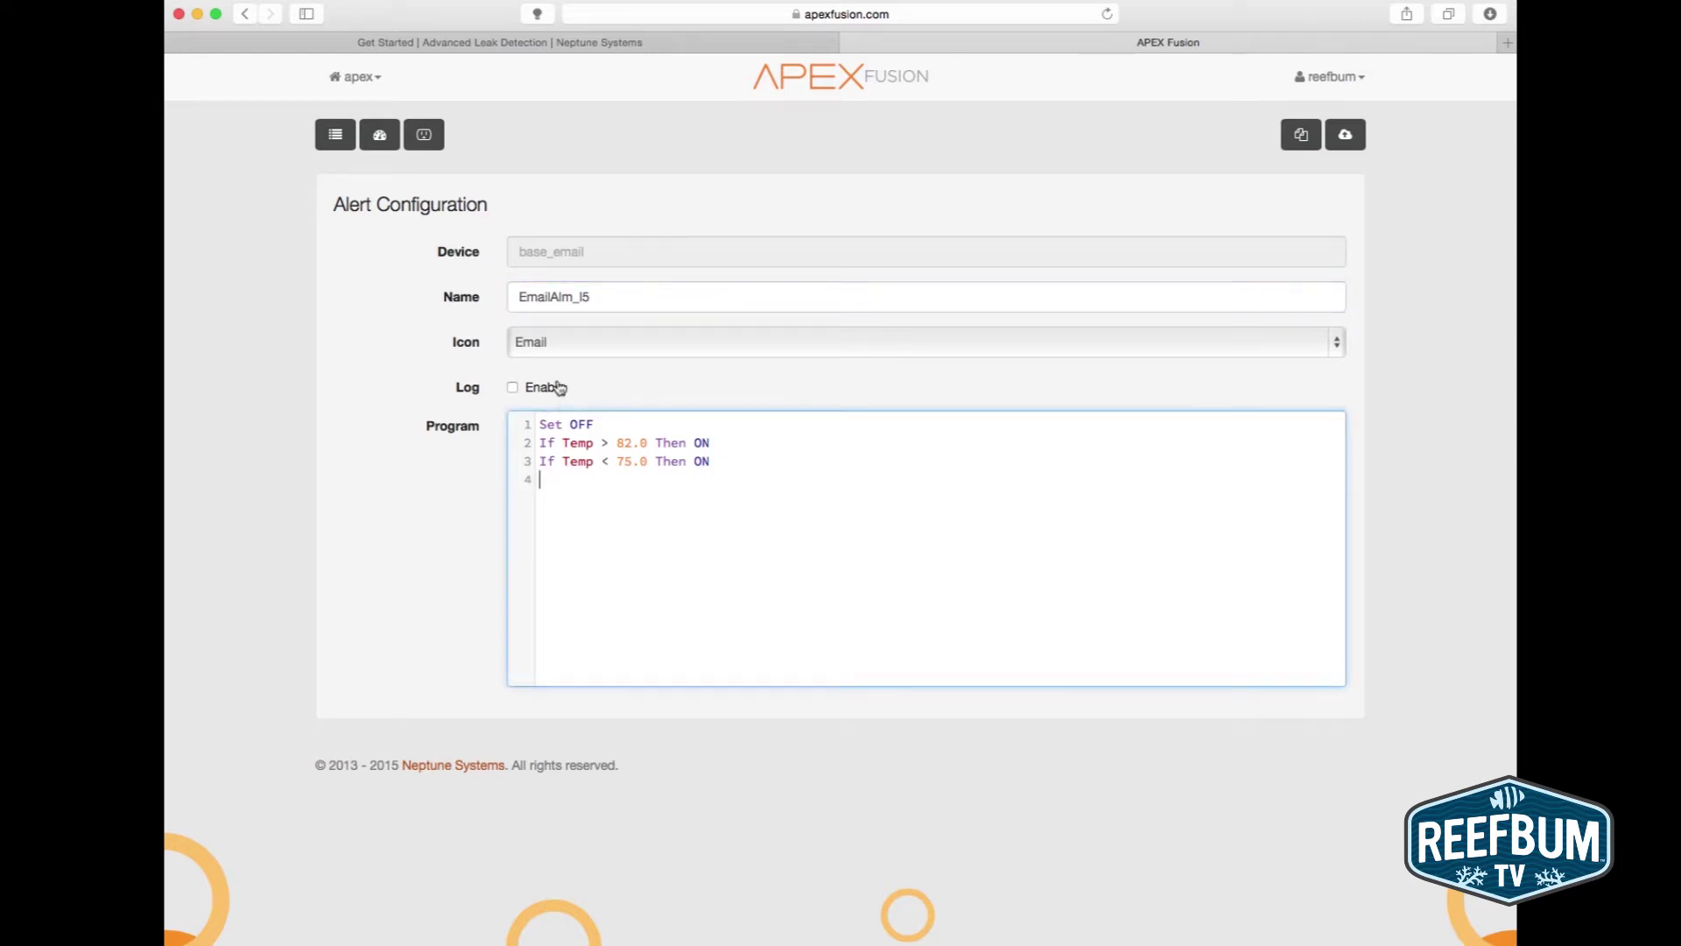
{"action": "type", "text": "If"}
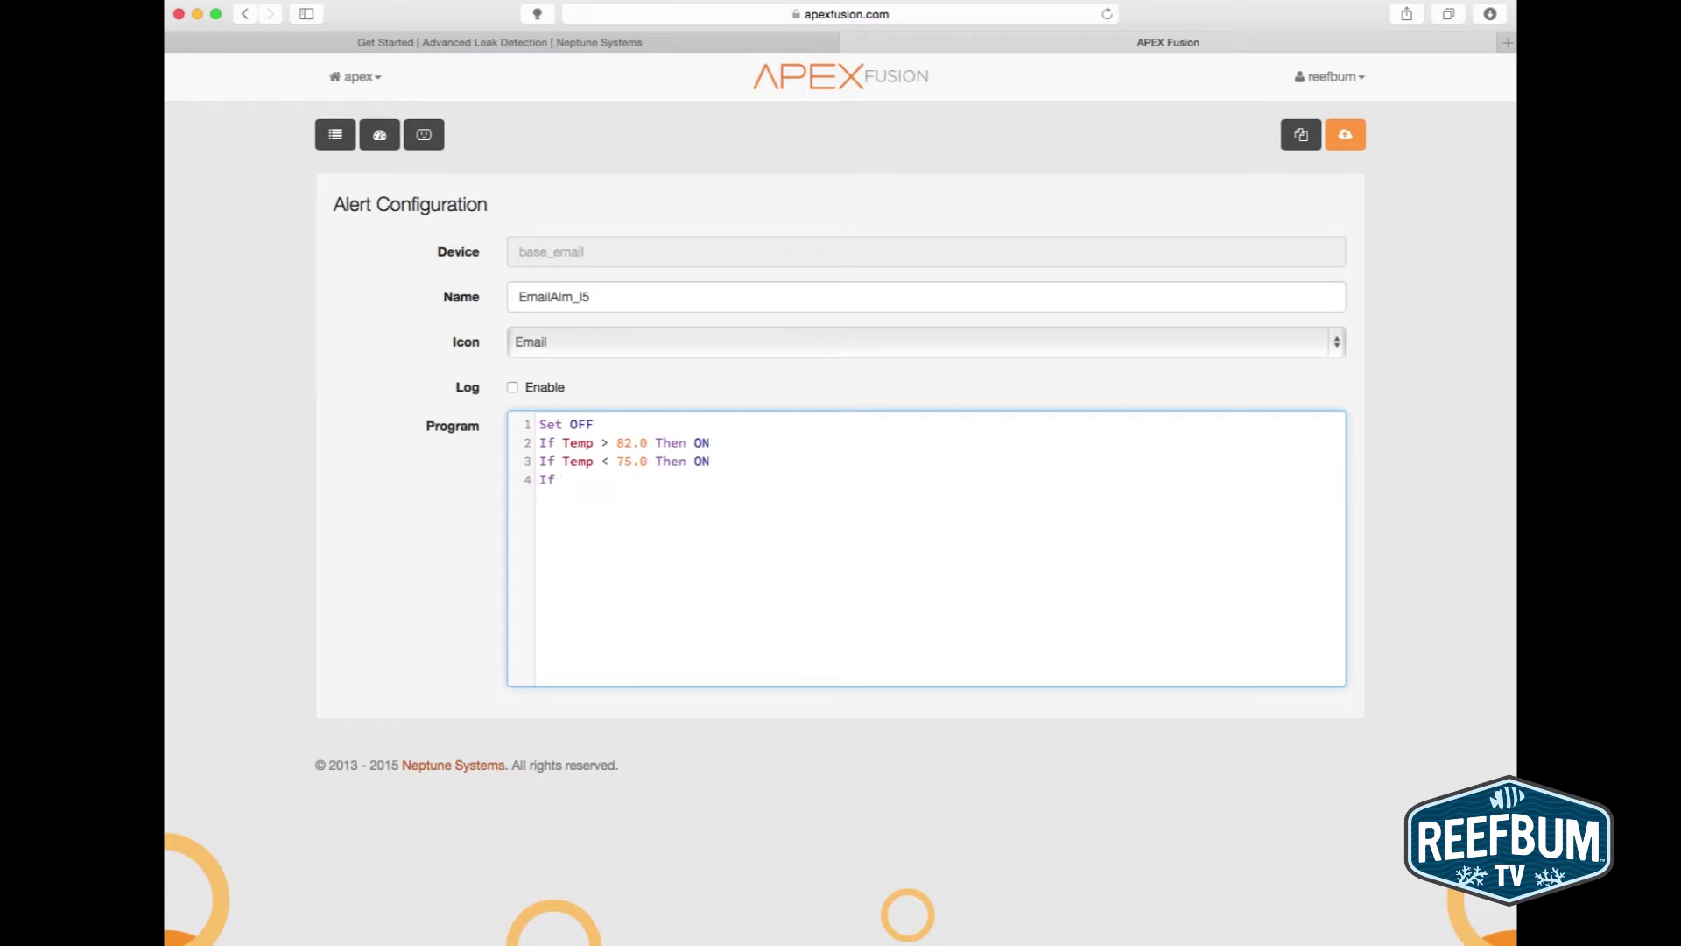
{"action": "type", "text": " Swx"}
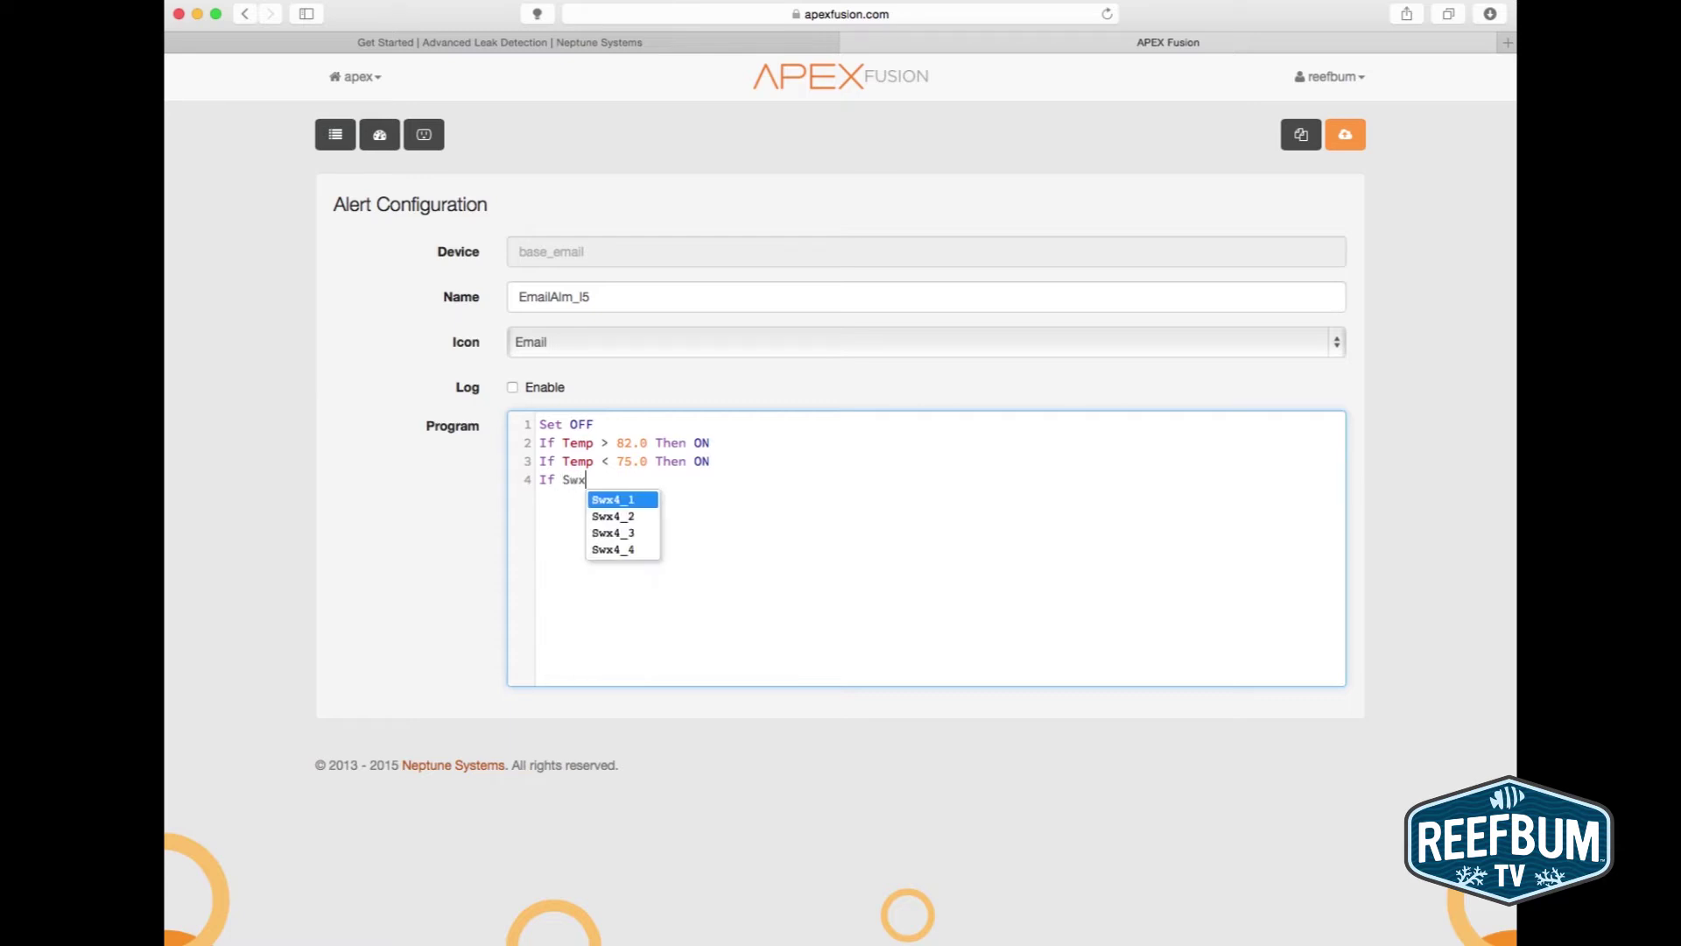
{"action": "type", "text": "4_"}
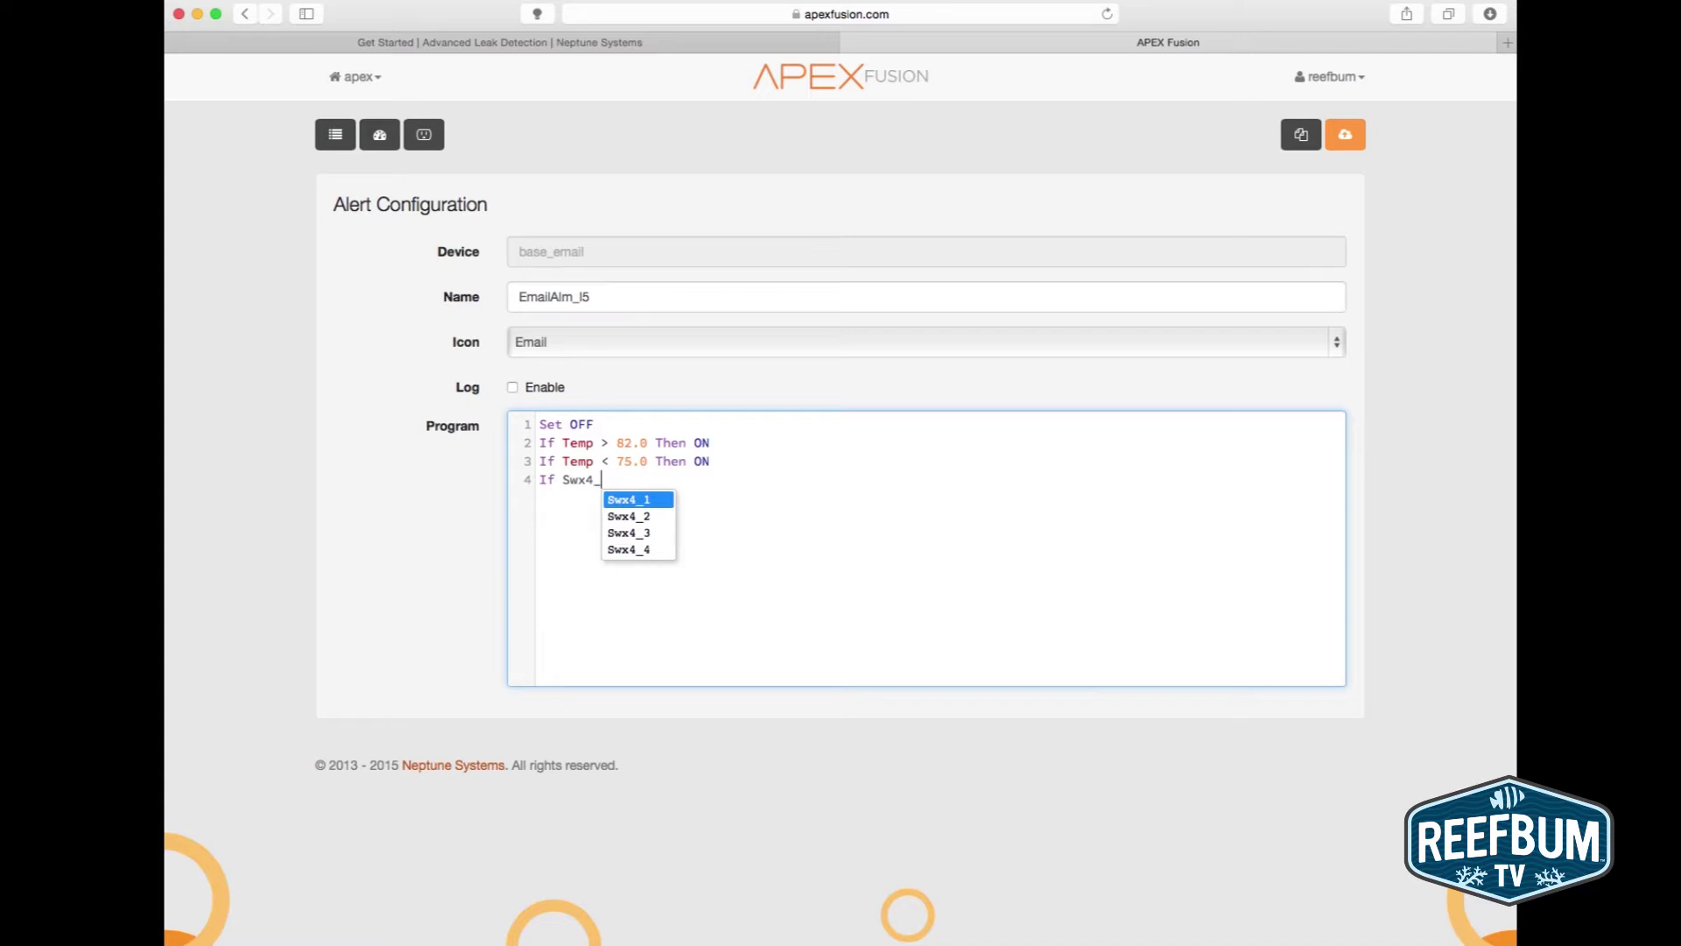
{"action": "type", "text": "1 CLOSED"}
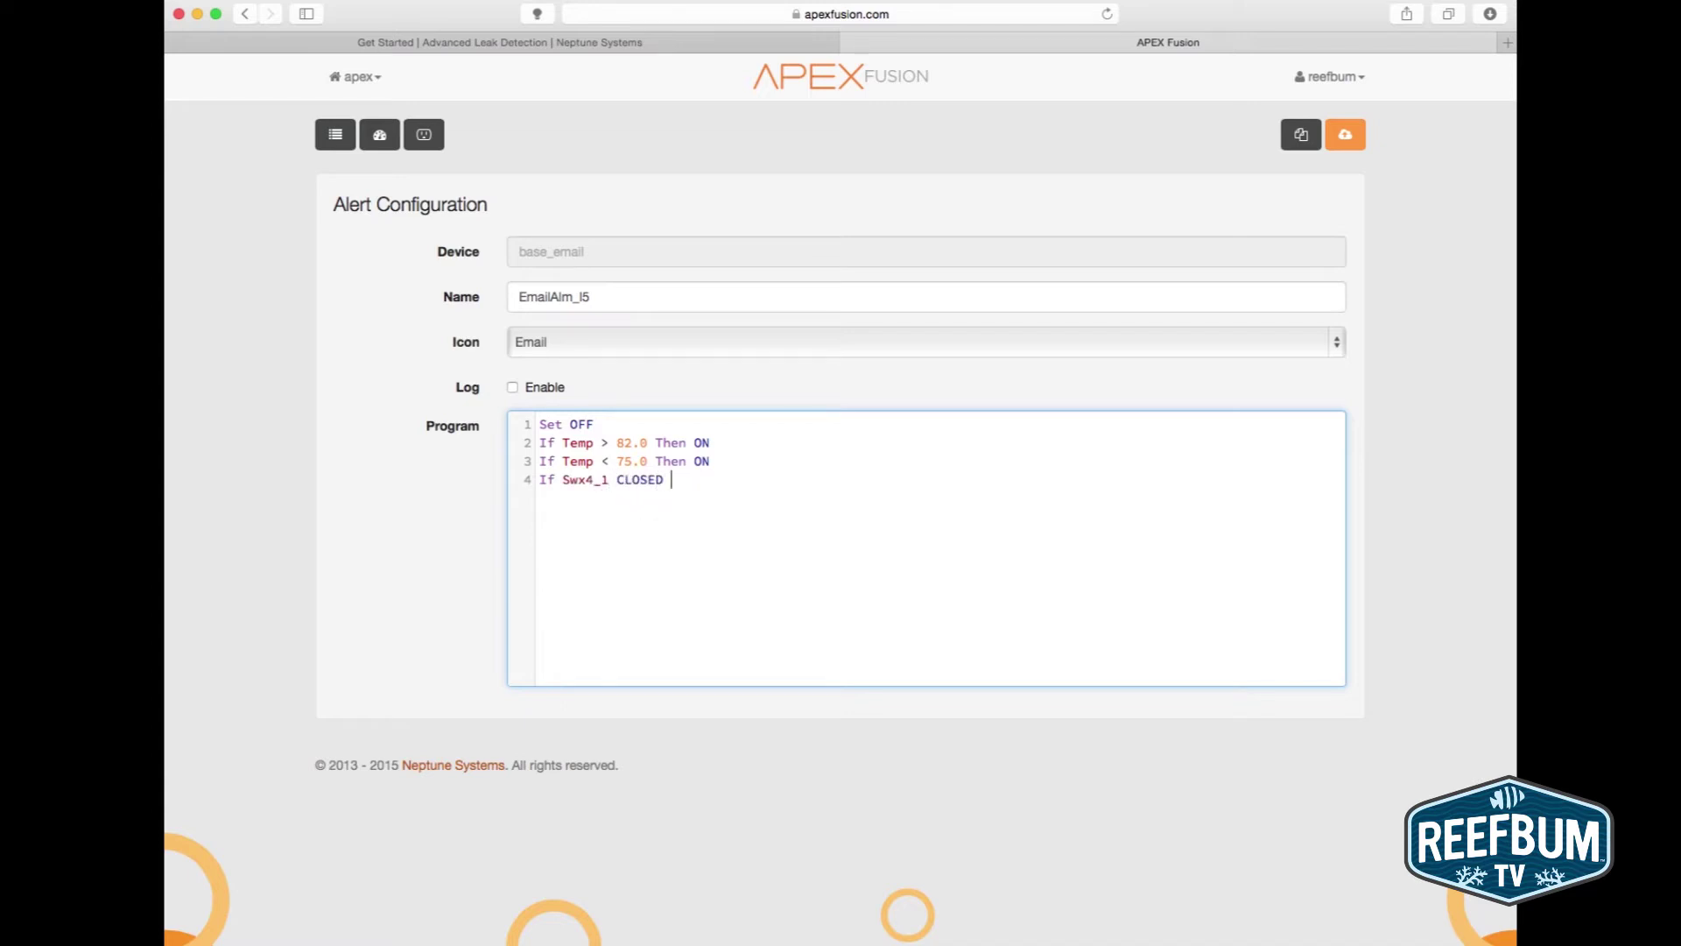
{"action": "type", "text": " Then"}
{"action": "type", "text": " ON "}
{"action": "type", "text": "If "}
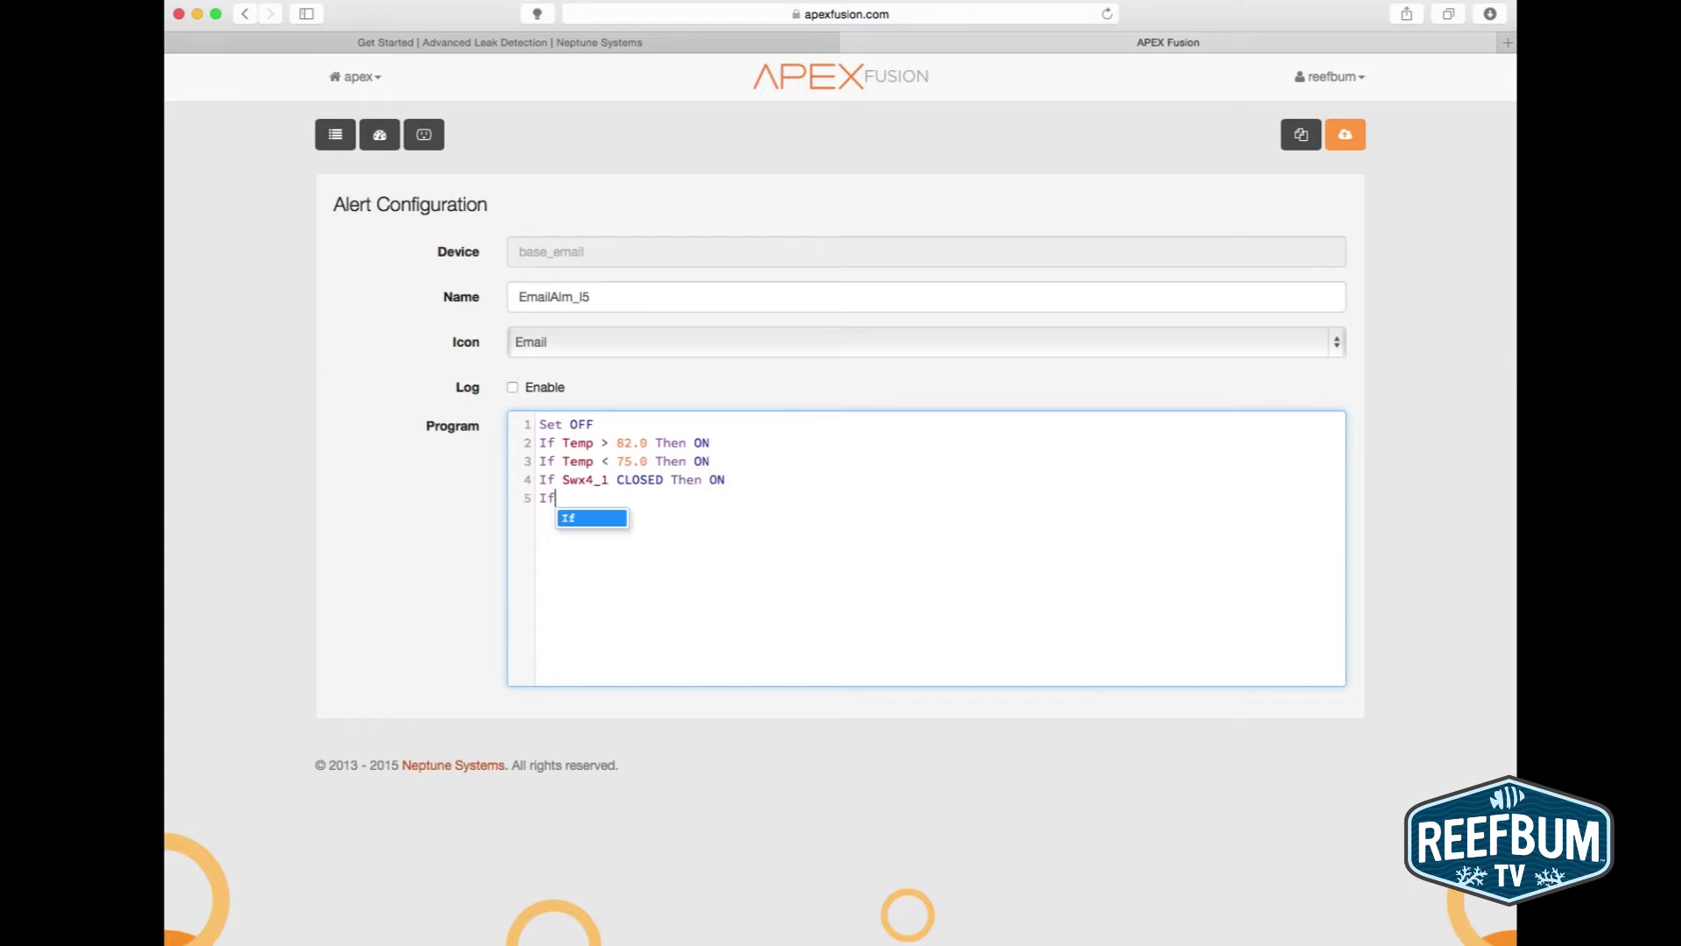
{"action": "type", "text": "S"}
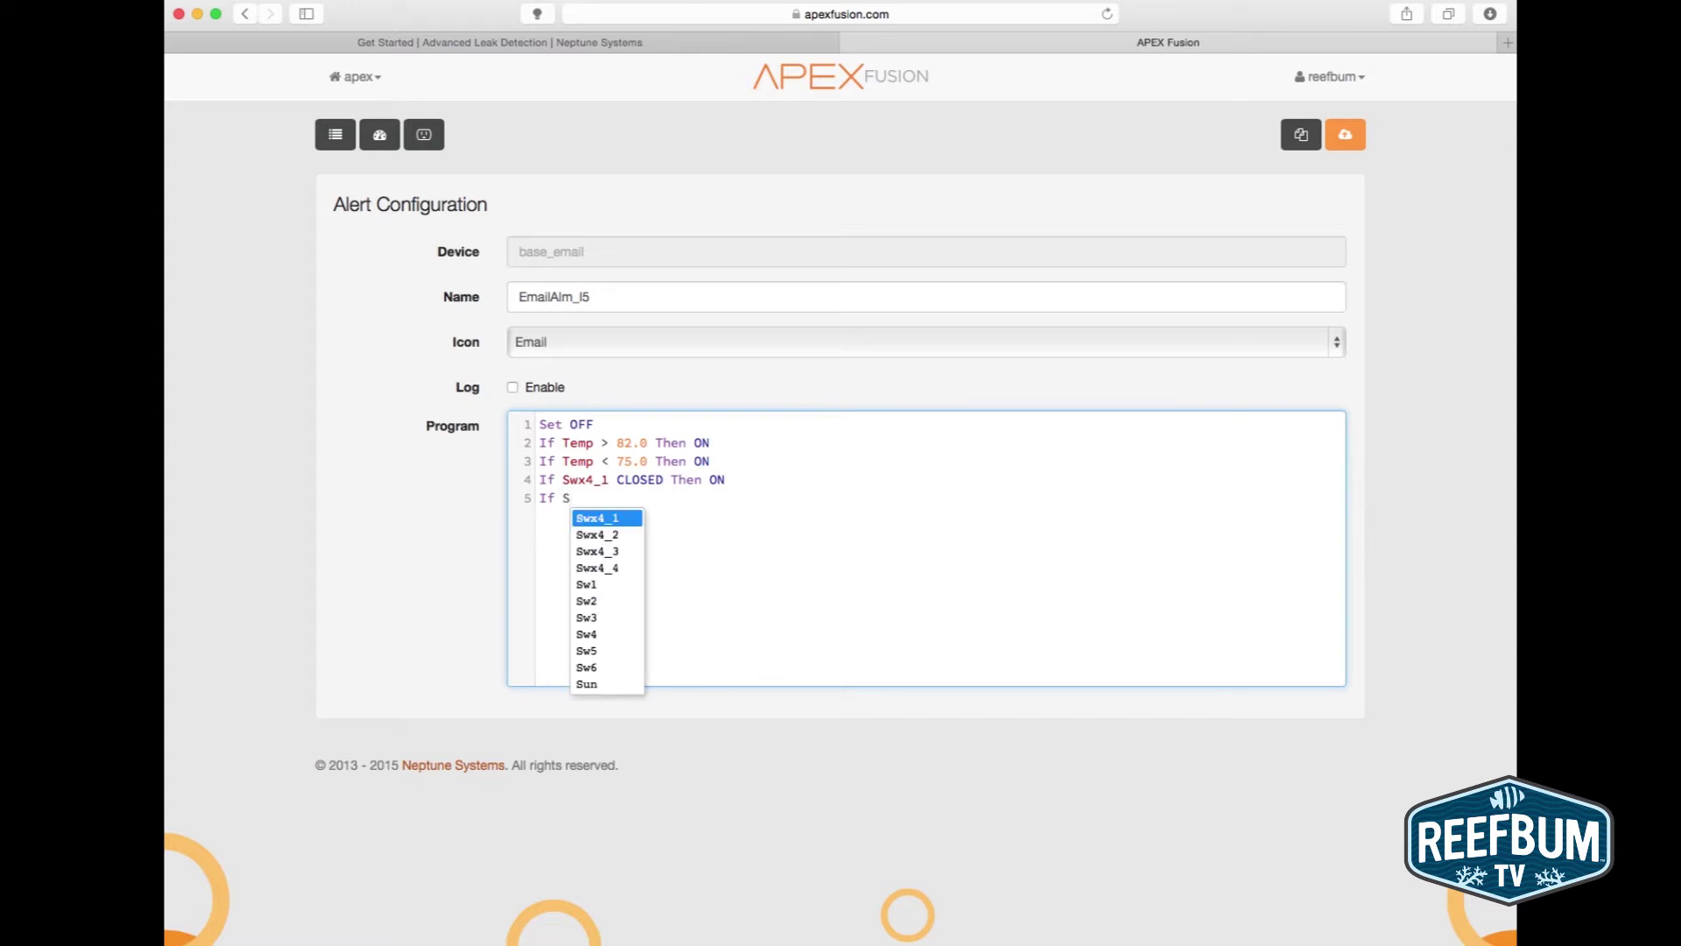
{"action": "type", "text": "wx4"}
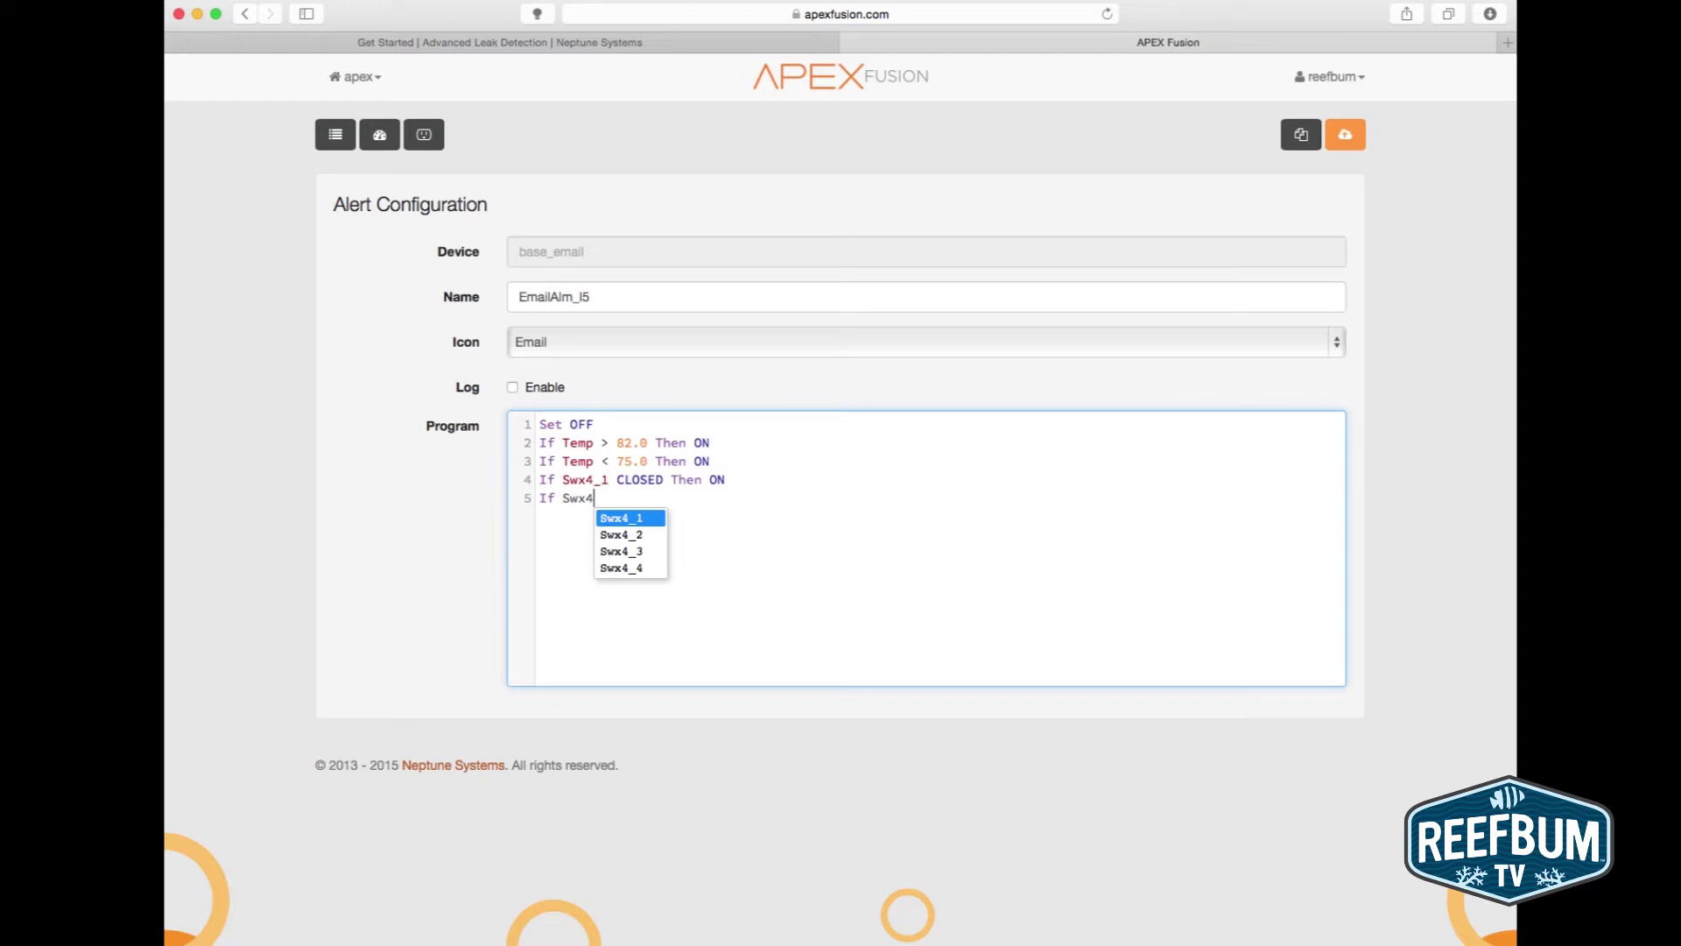
{"action": "type", "text": "_2 "}
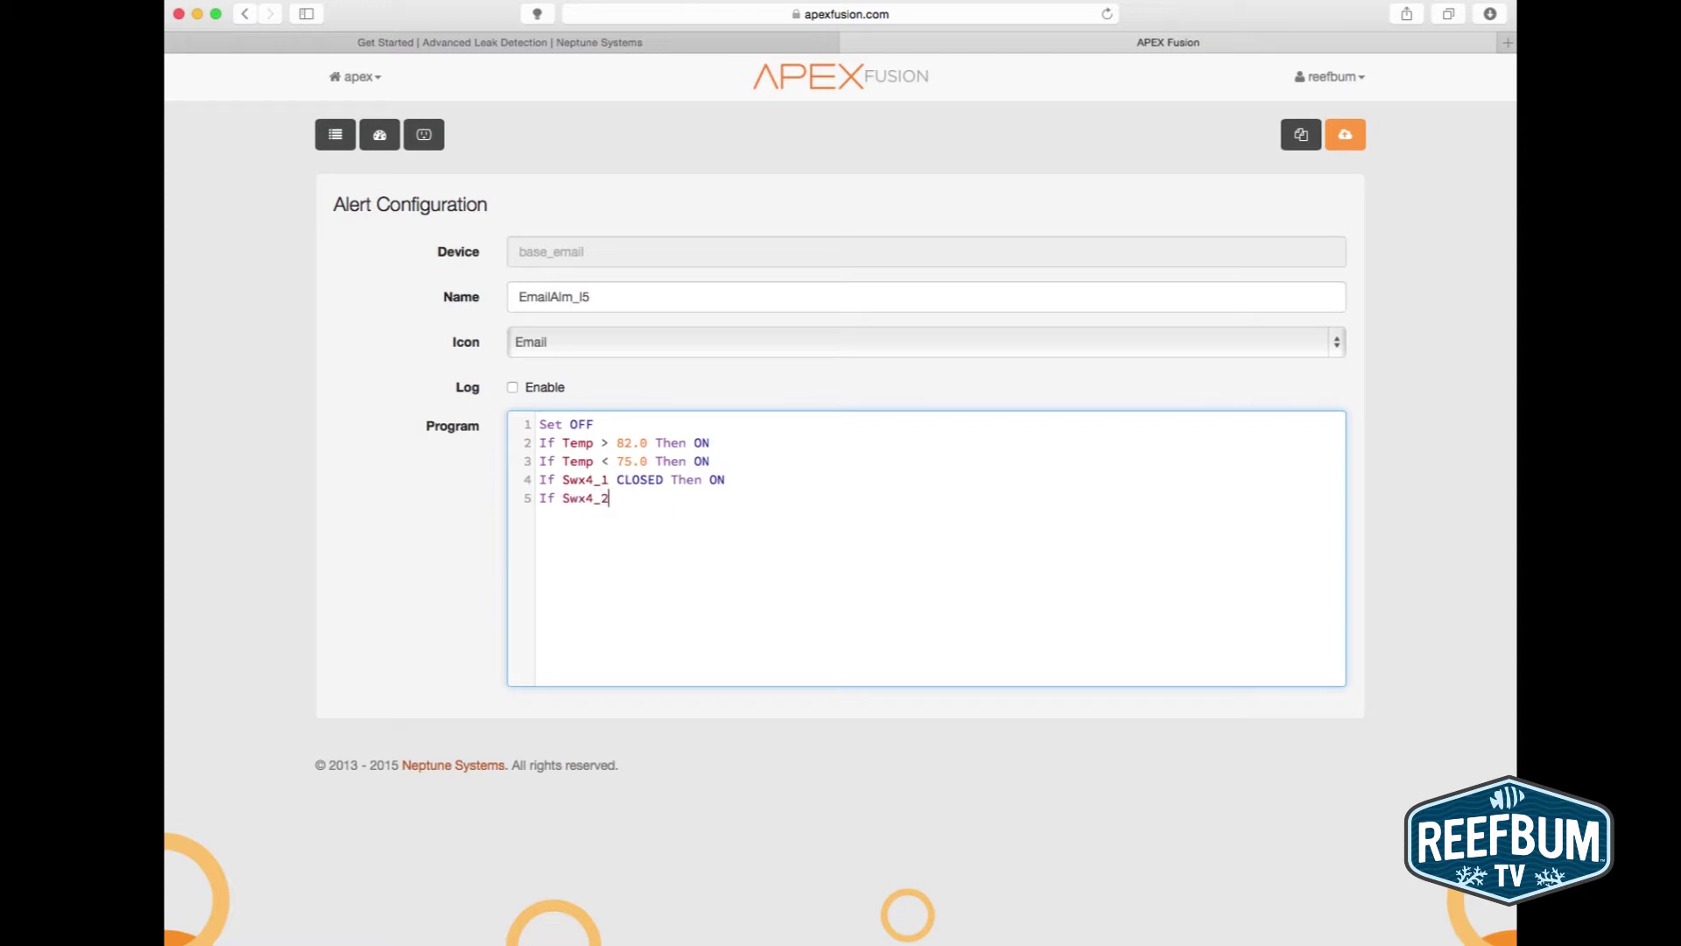
{"action": "type", "text": "CLOSED Then ON"}
Upload the updated EmailAlm_I5 configuration to the controller and acknowledge the success message.
{"action": "left_click", "coordinate": [1345, 137]}
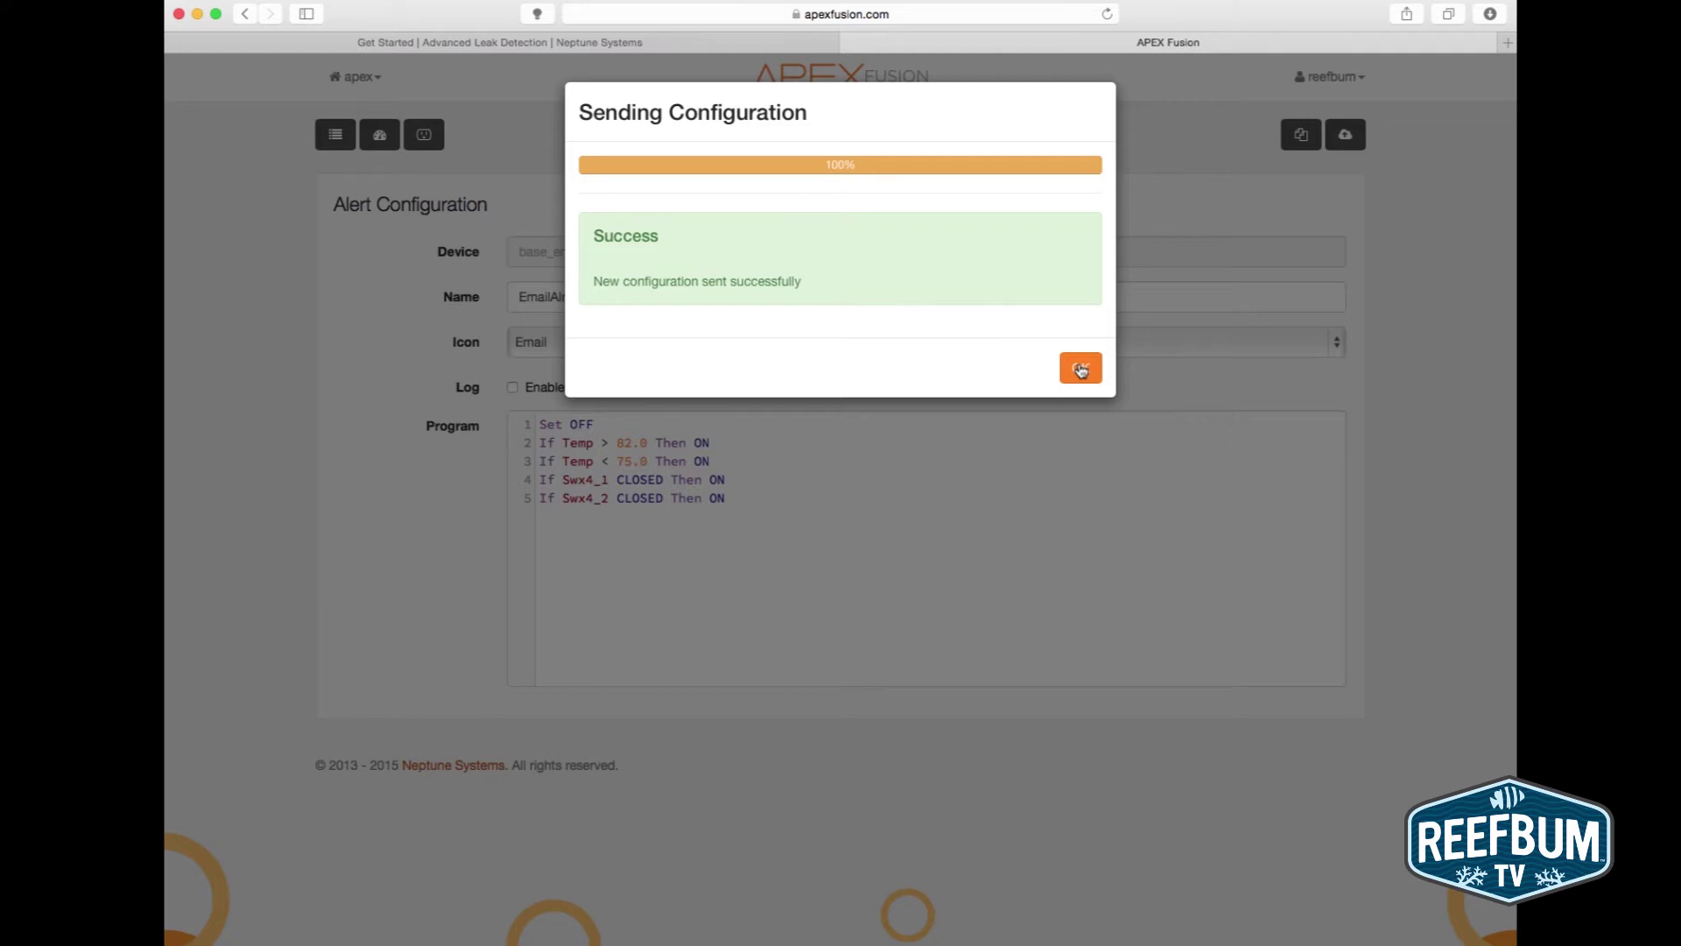
{"action": "left_click", "coordinate": [1081, 370]}
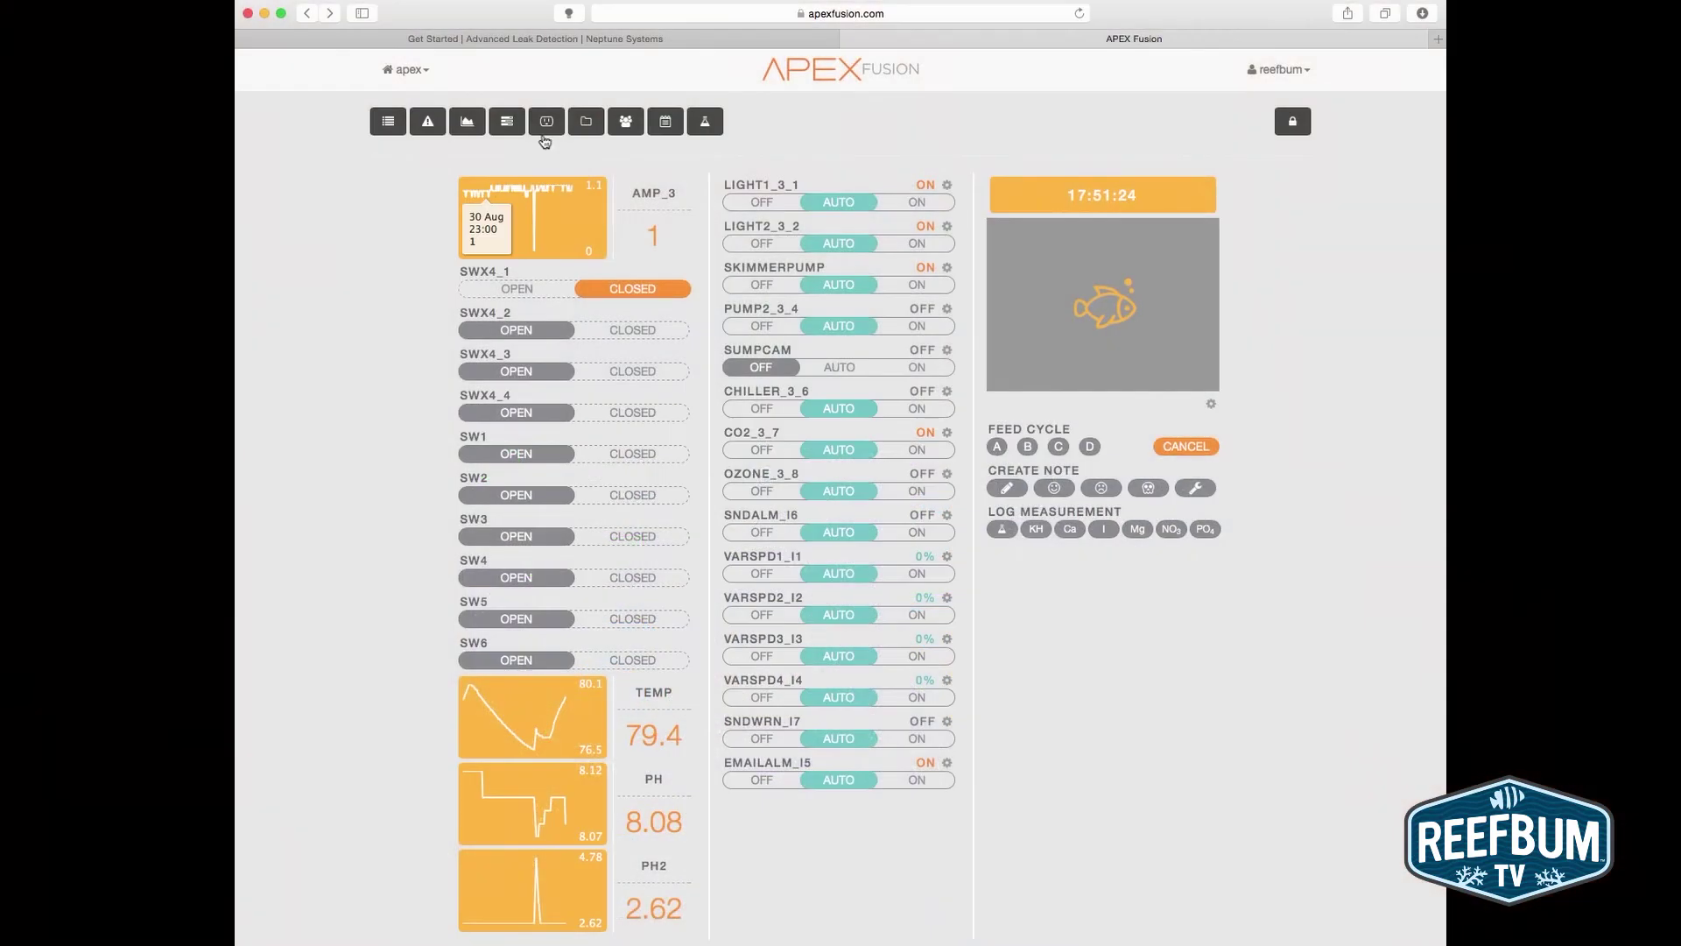
Add 'If Swx4_1 CLOSED Then ON' and 'If Swx4_2 CLOSED Then ON' to SndAlm_I6's program.
{"action": "left_click", "coordinate": [547, 127]}
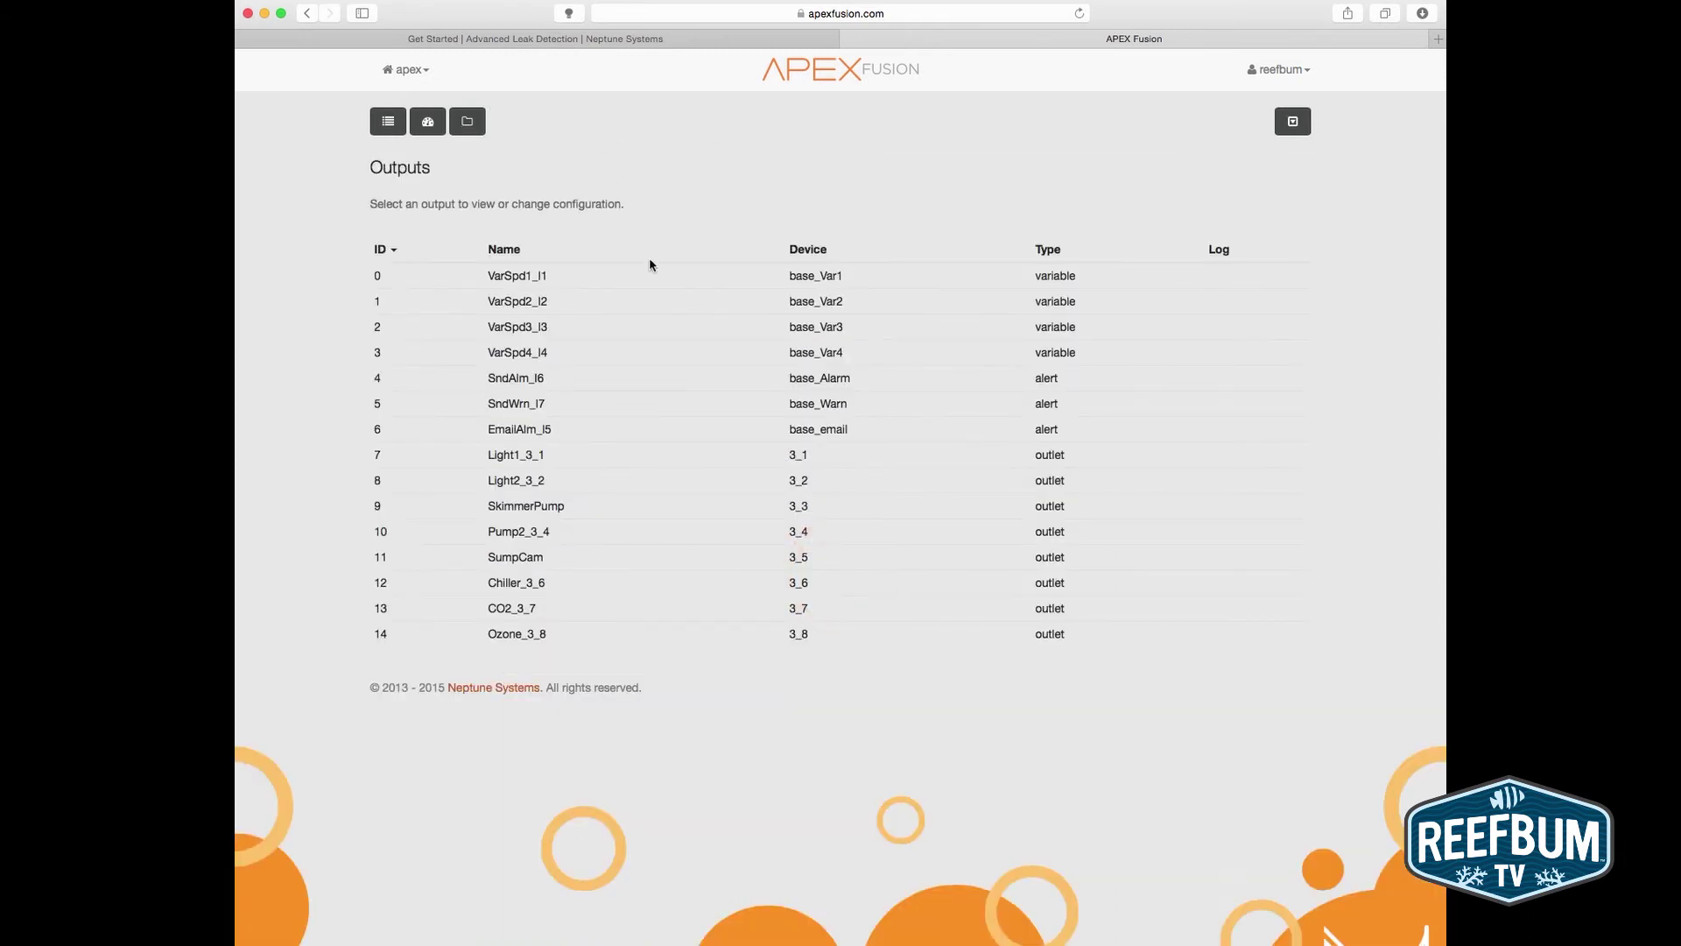
{"action": "left_click", "coordinate": [546, 379]}
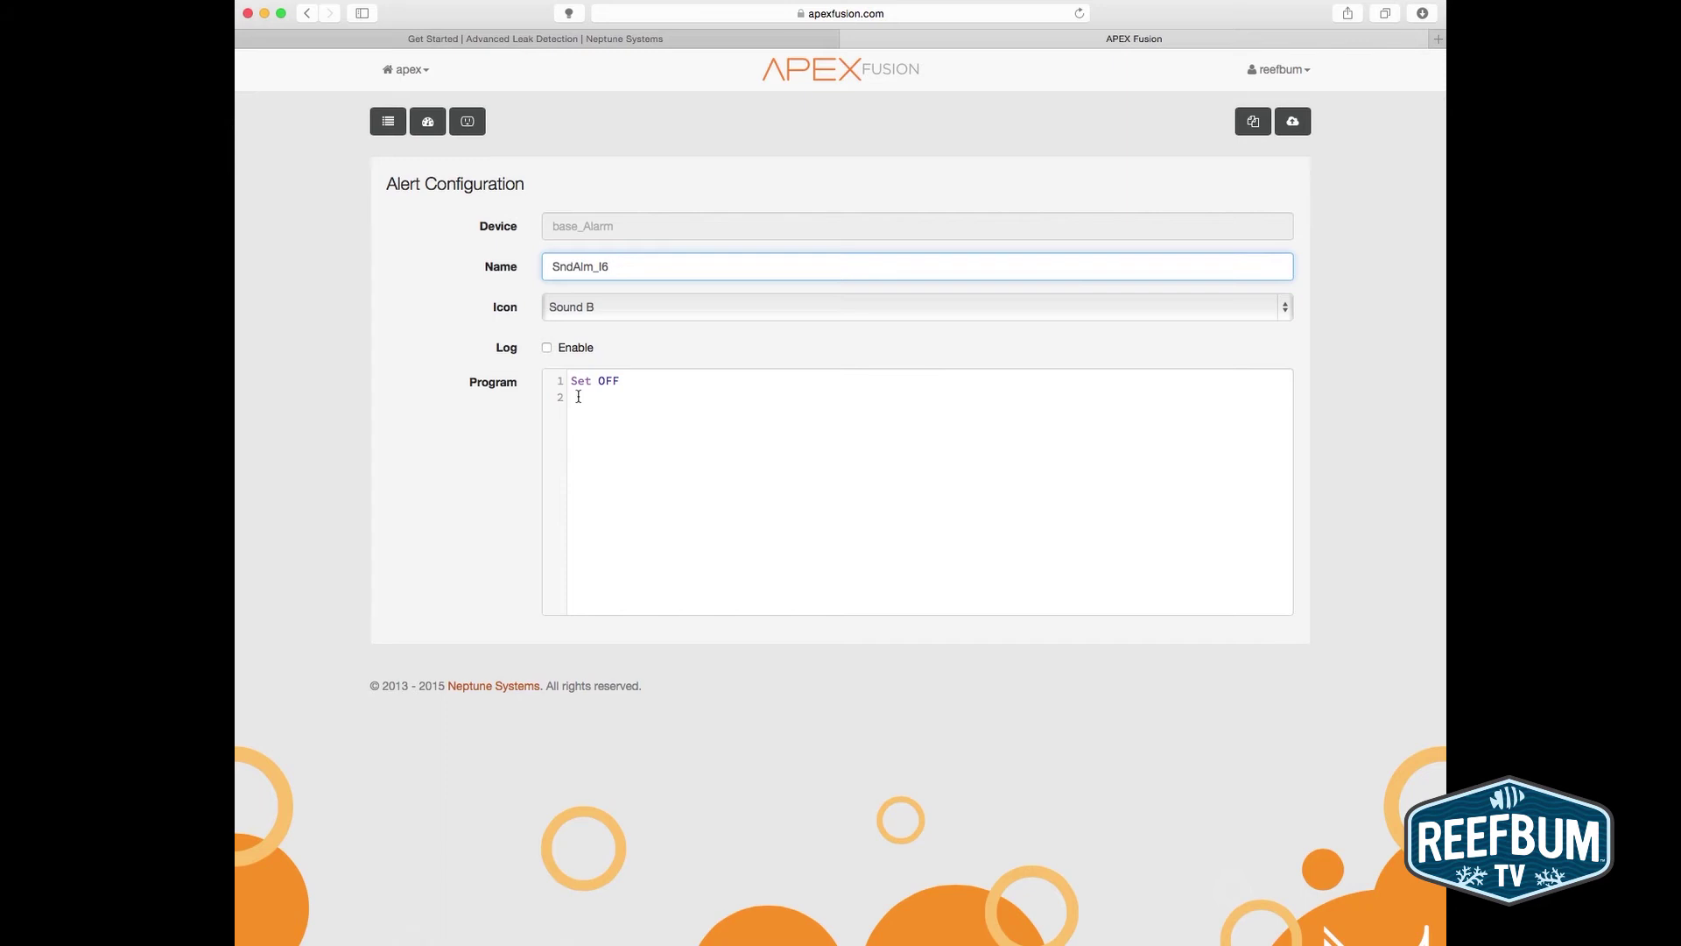
{"action": "left_click", "coordinate": [578, 396]}
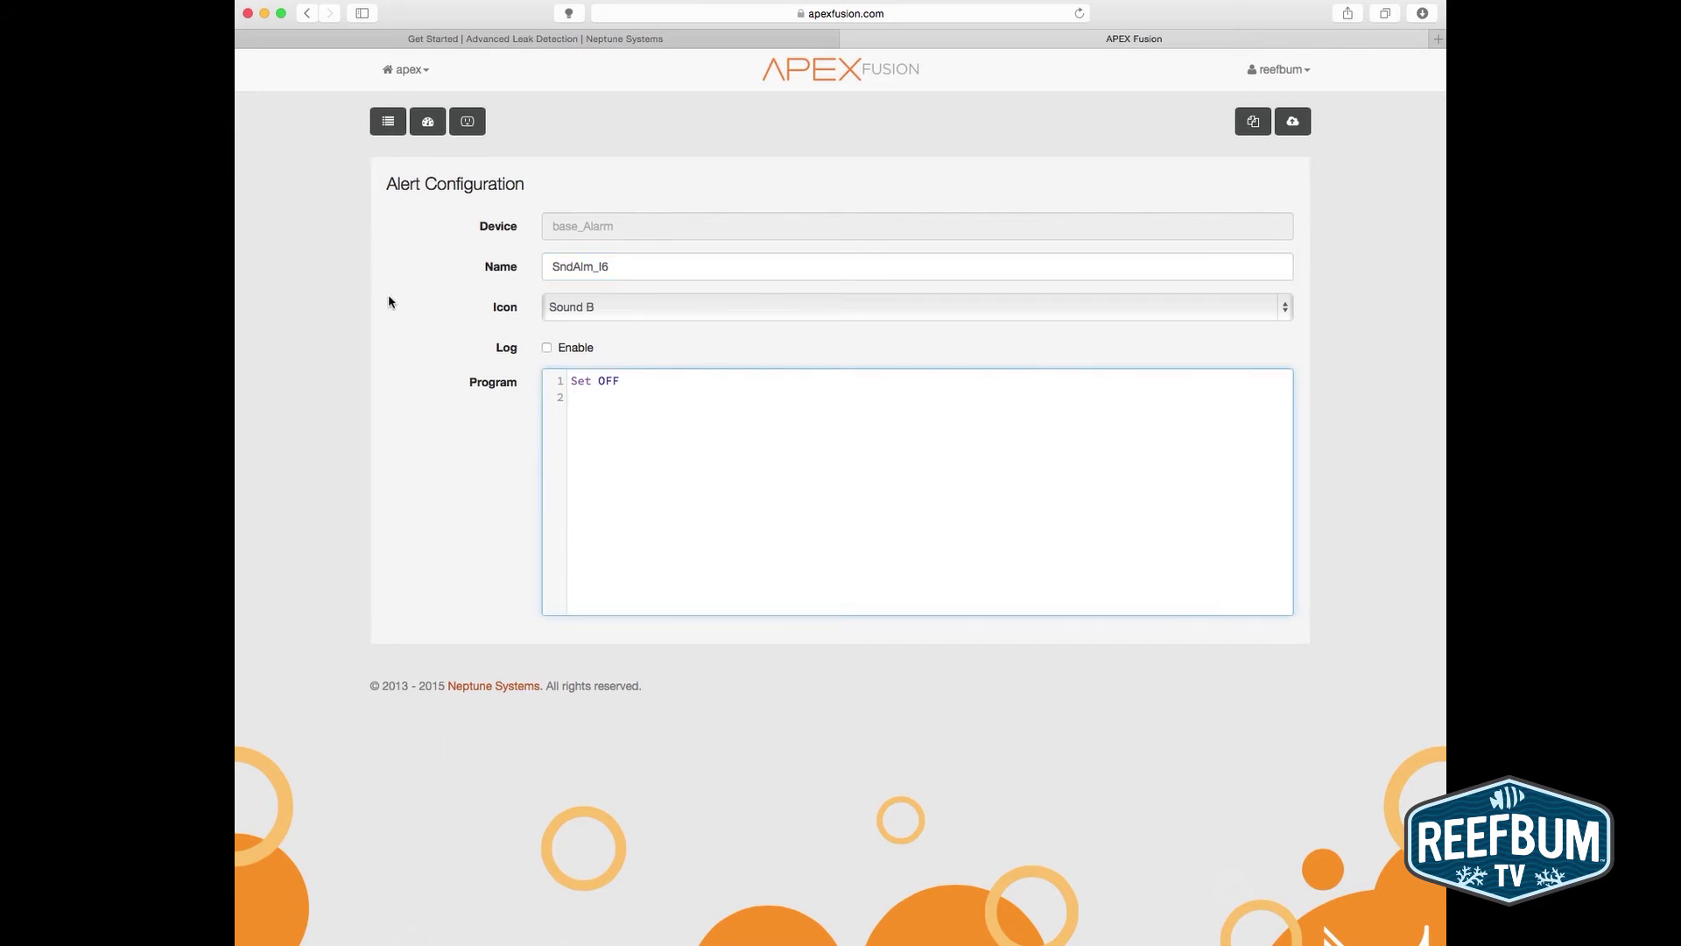
{"action": "type", "text": "If Sw"}
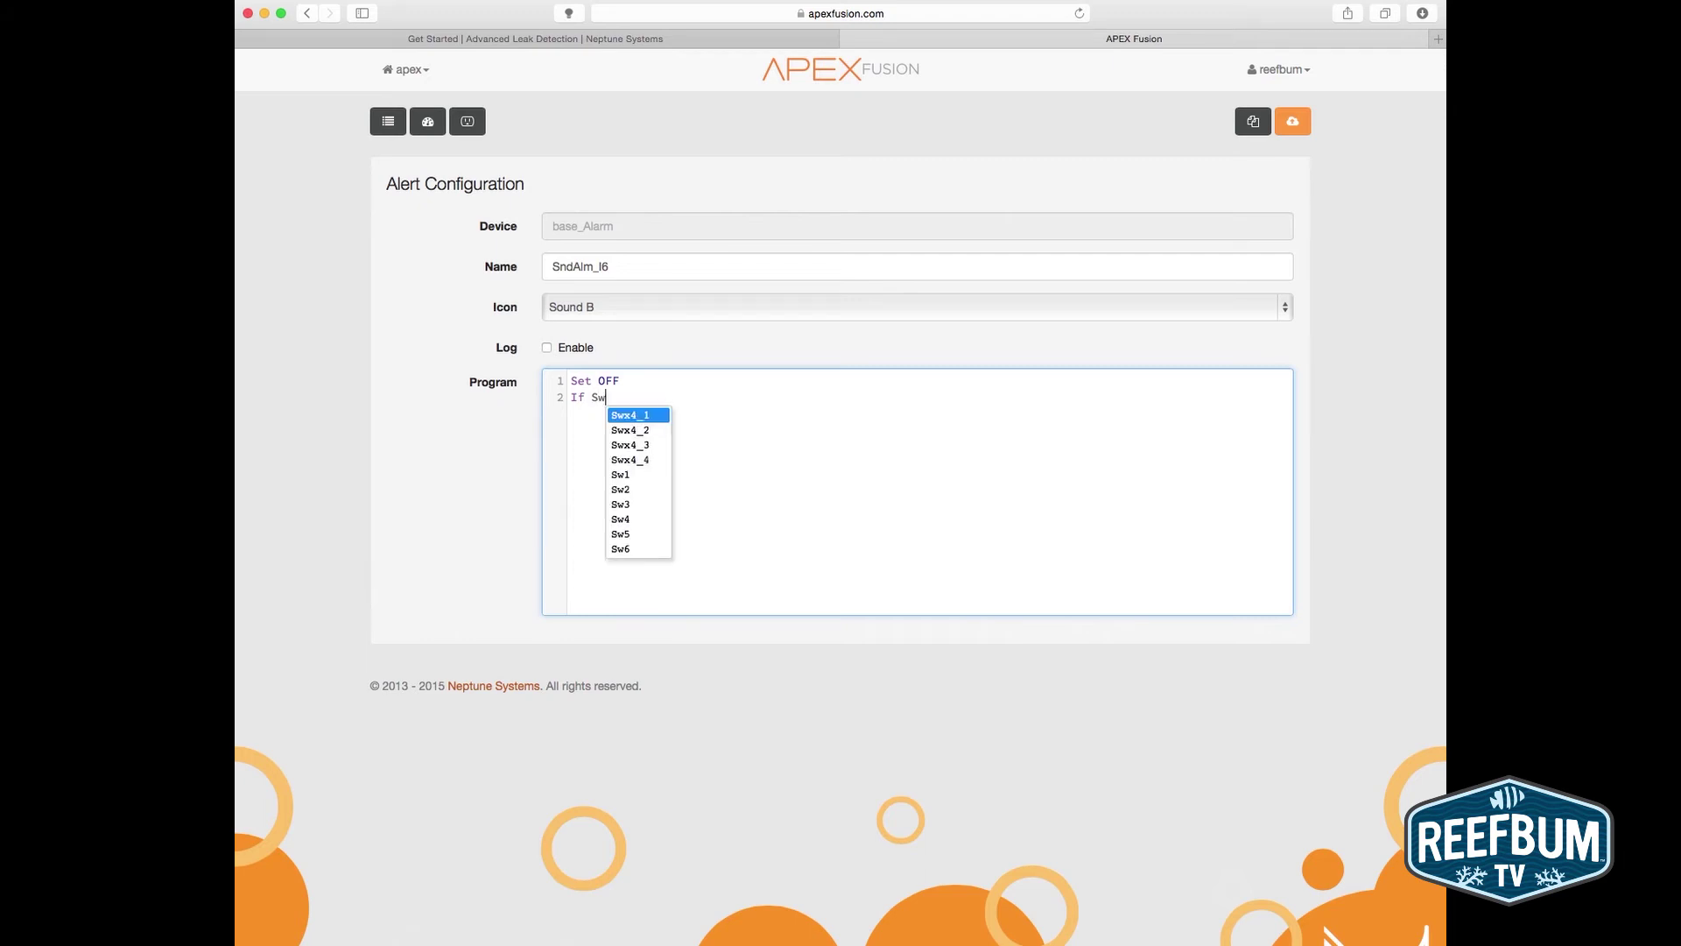
{"action": "type", "text": "x4"}
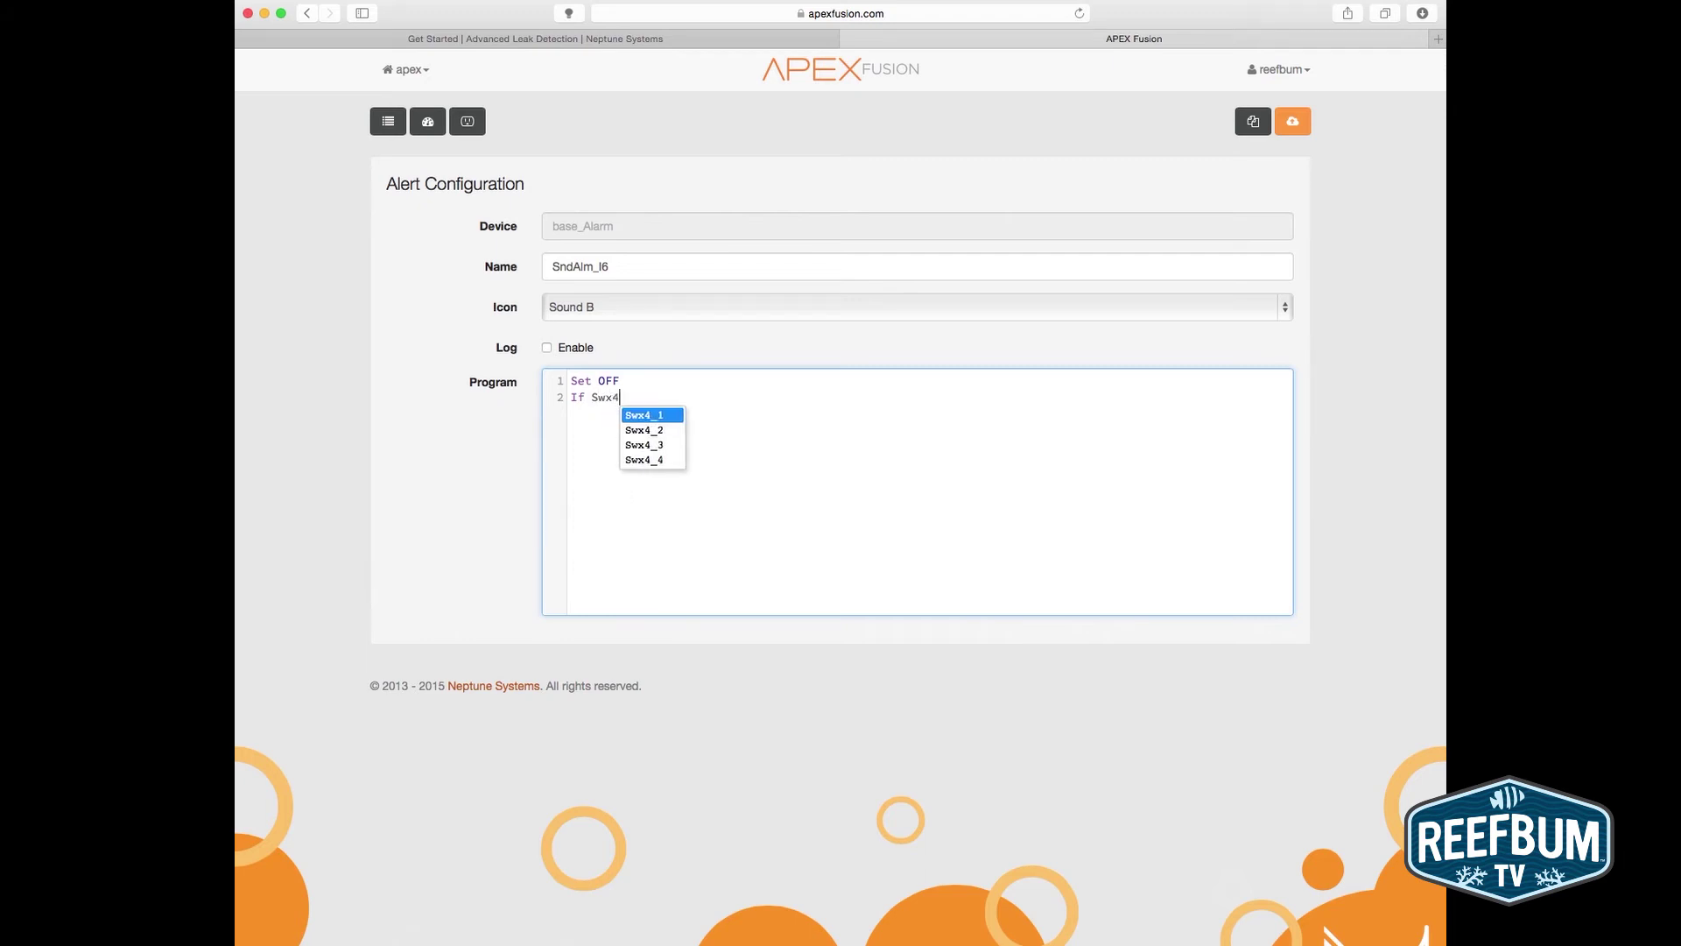
{"action": "type", "text": "_1"}
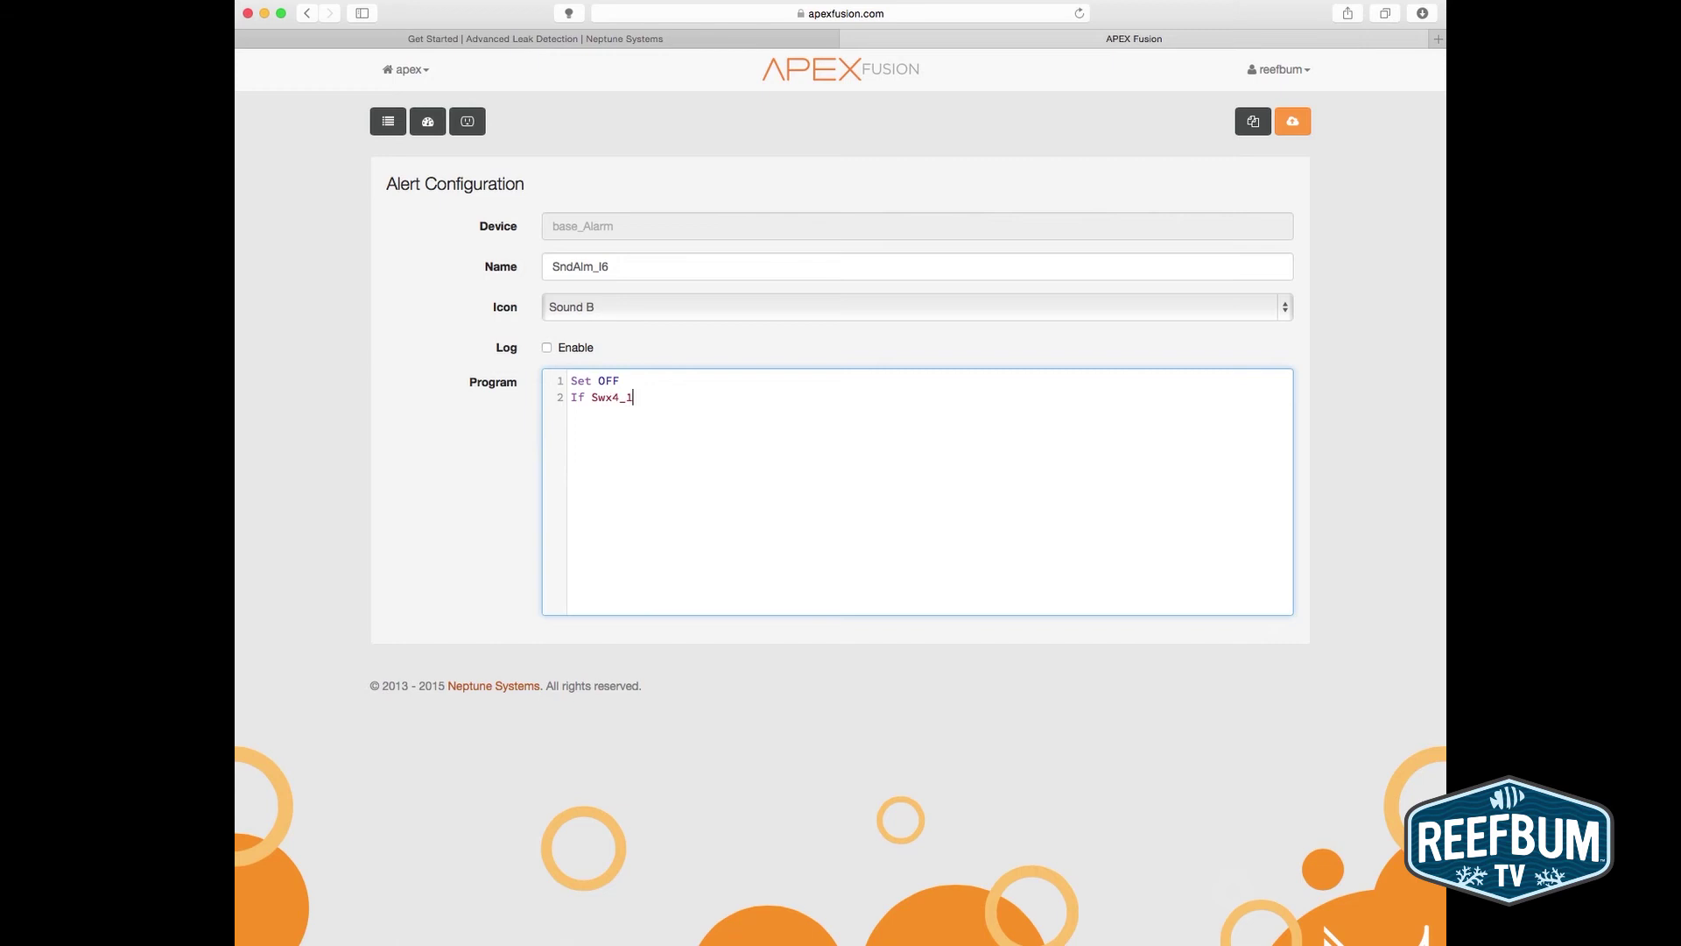
{"action": "type", "text": " CLOS"}
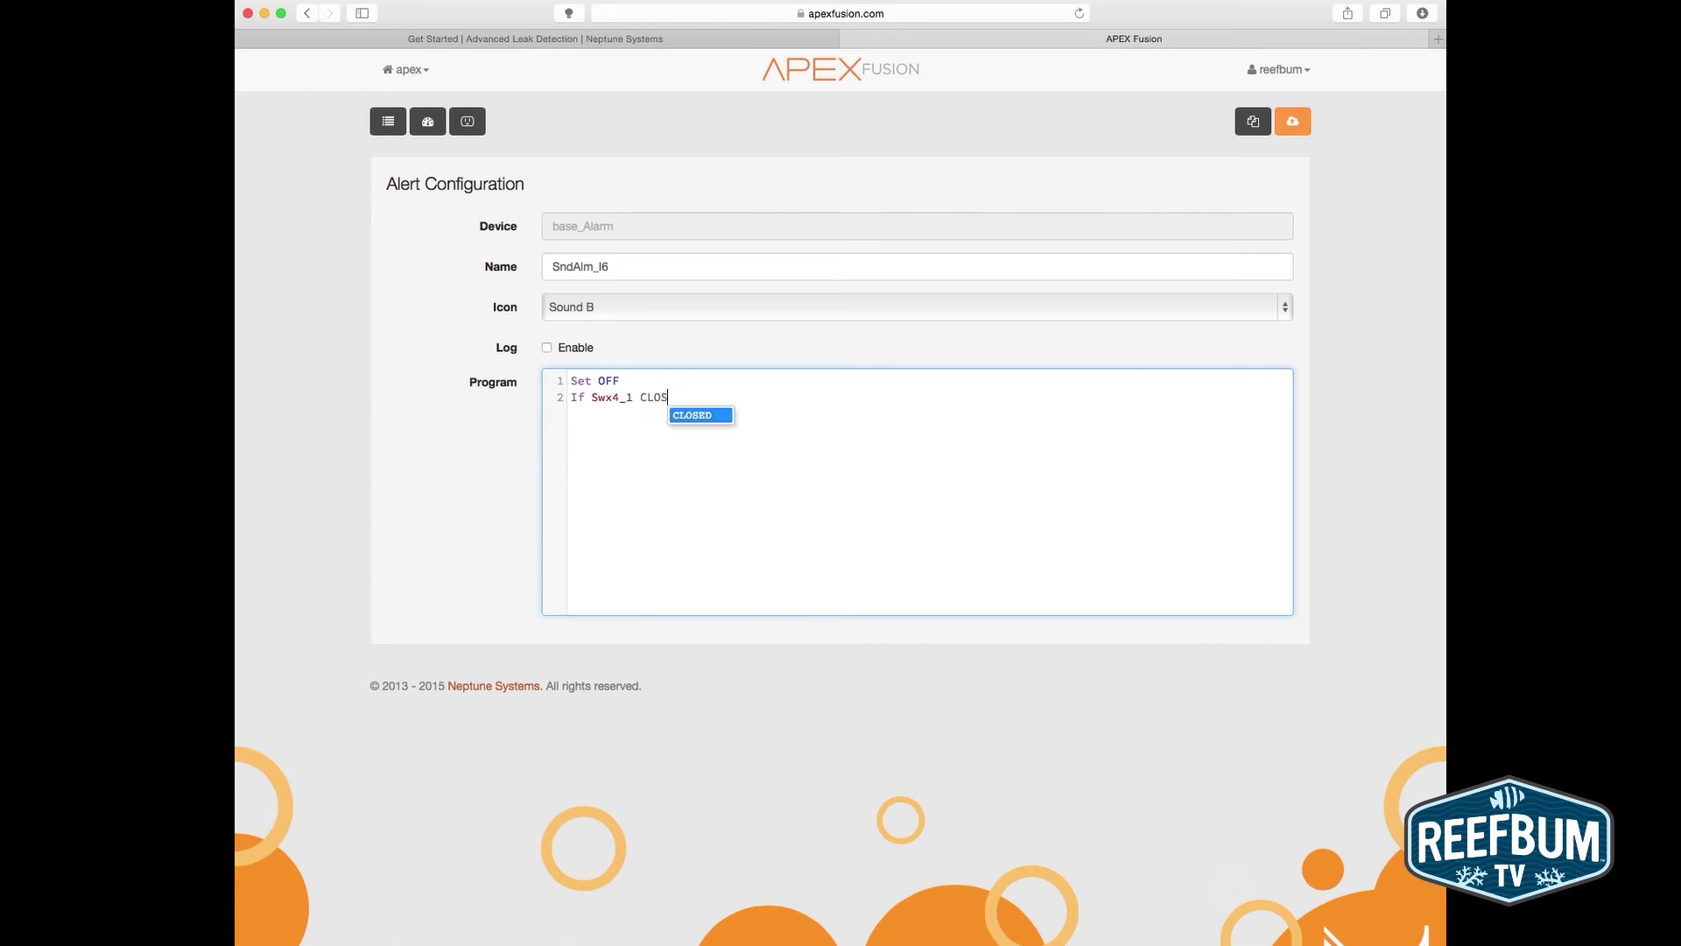
{"action": "type", "text": "ED Then ON "}
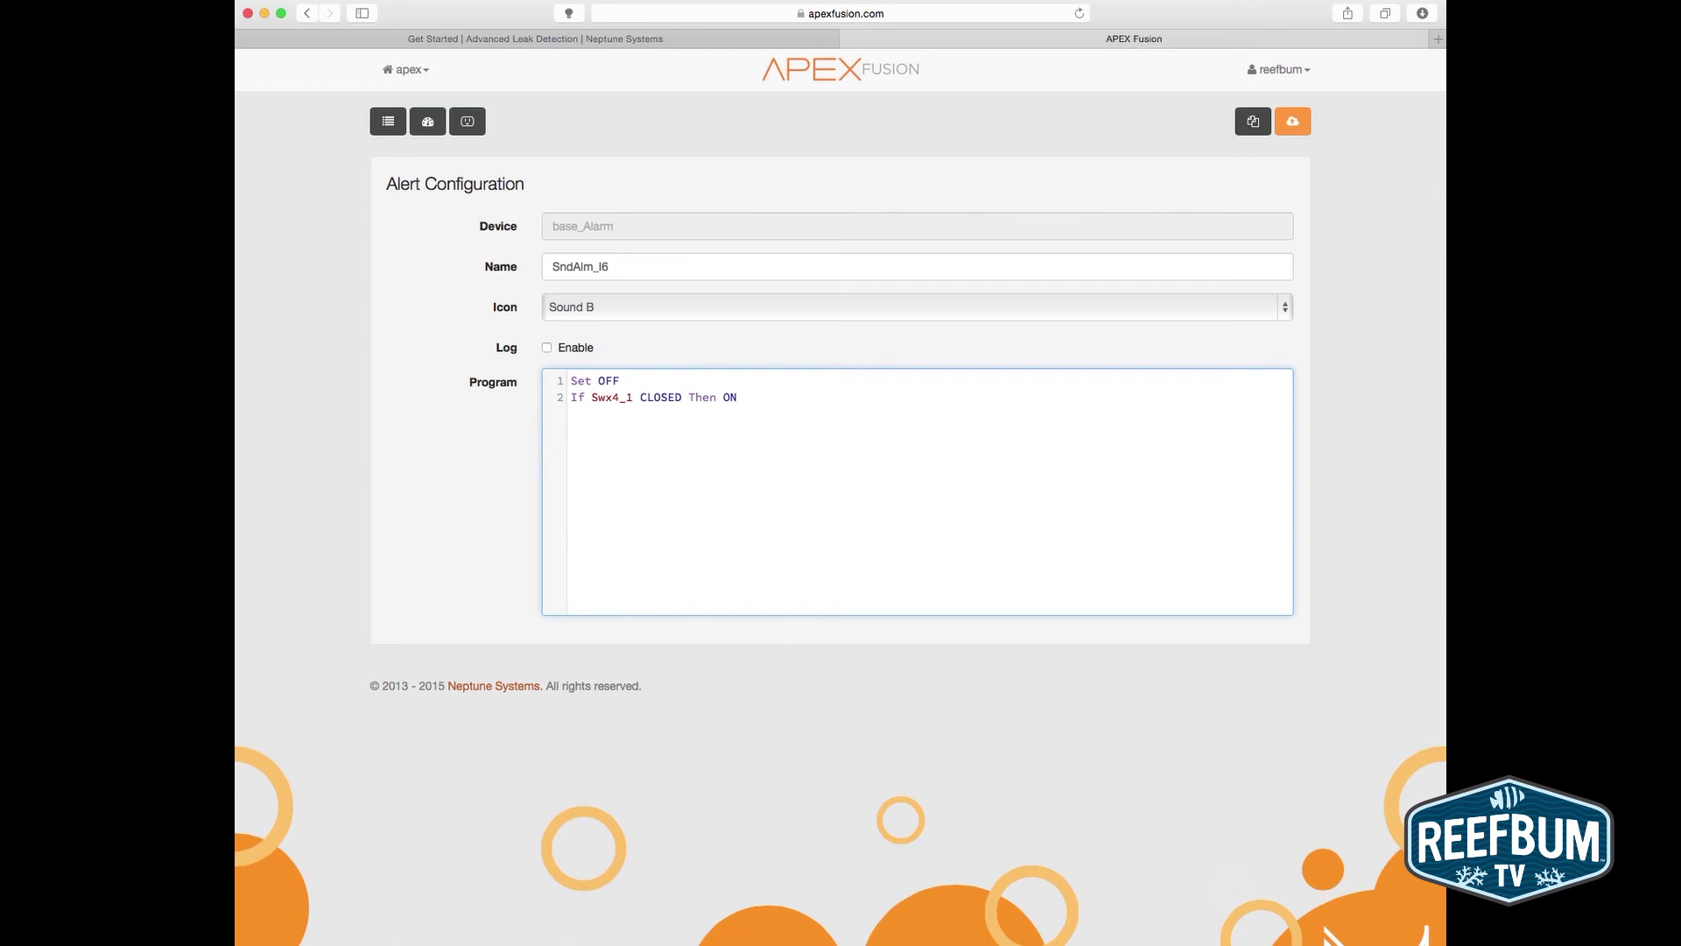
{"action": "type", "text": "I"}
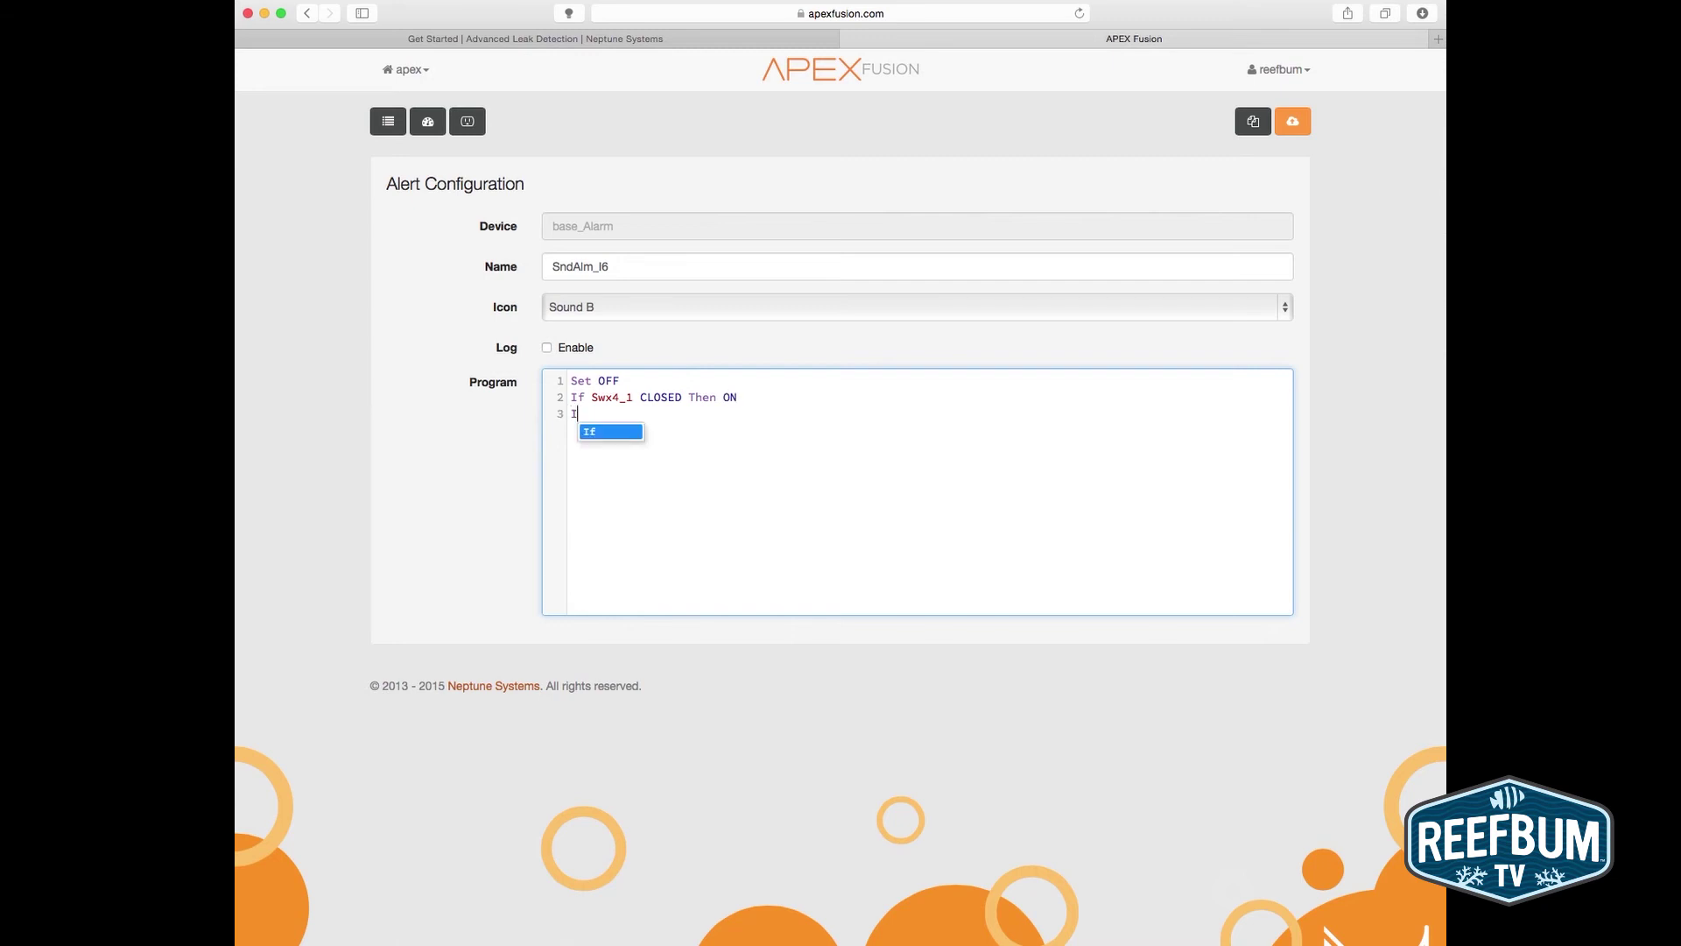
{"action": "type", "text": "f S"}
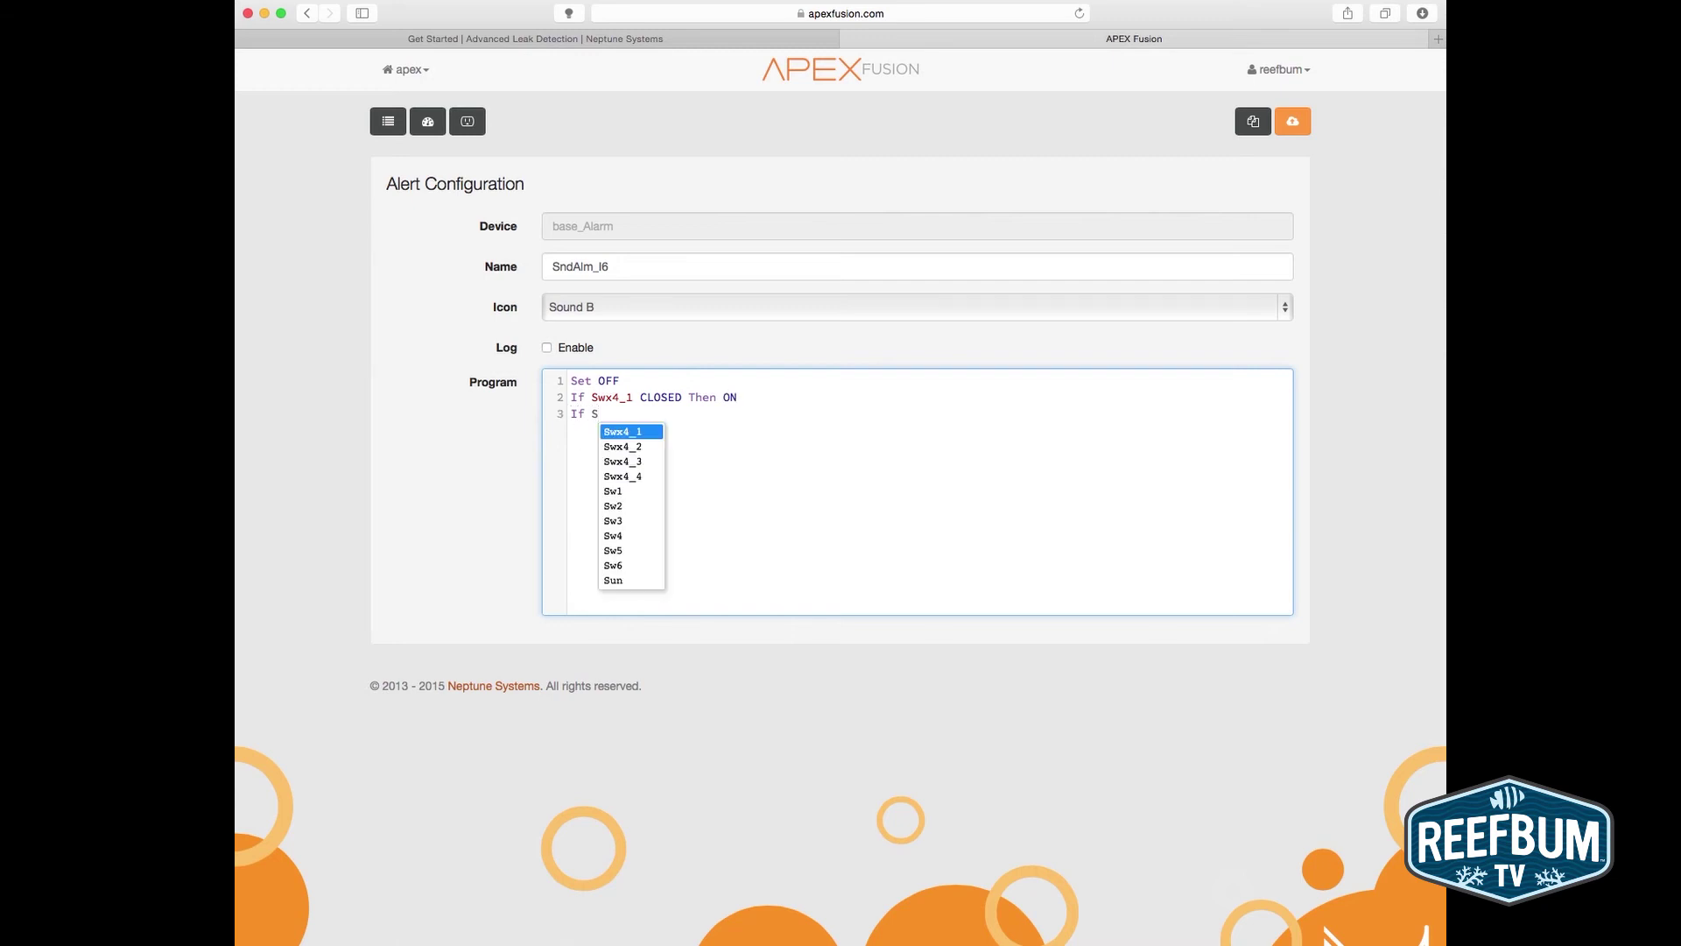
{"action": "type", "text": "wx"}
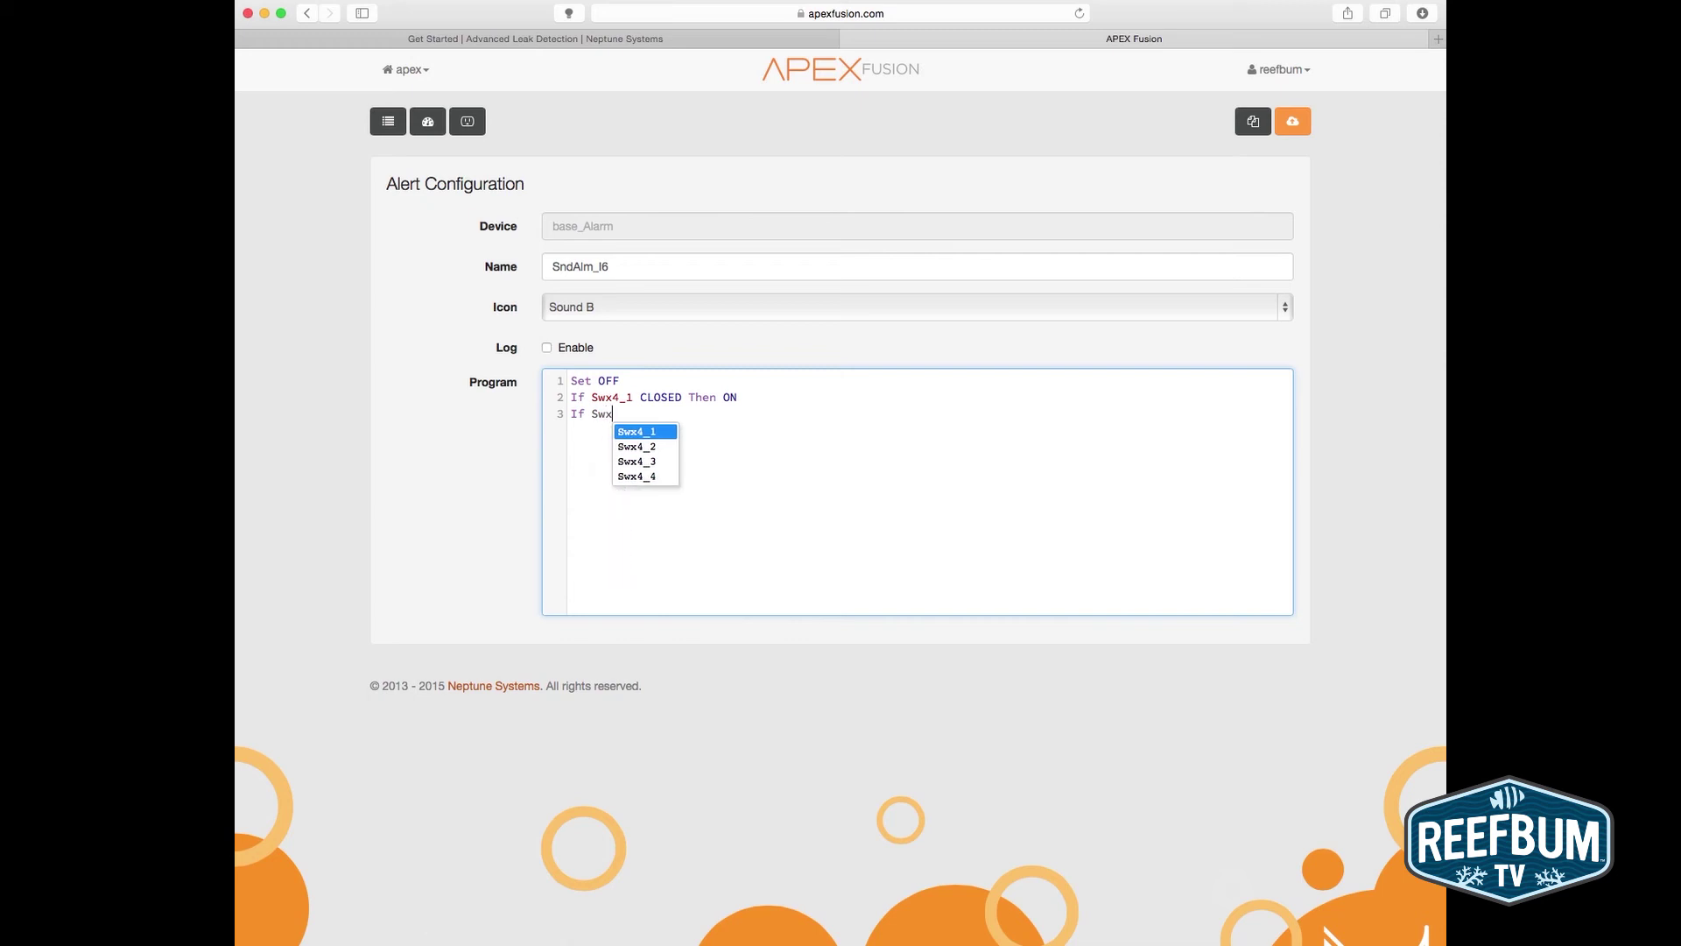
{"action": "type", "text": "4_"}
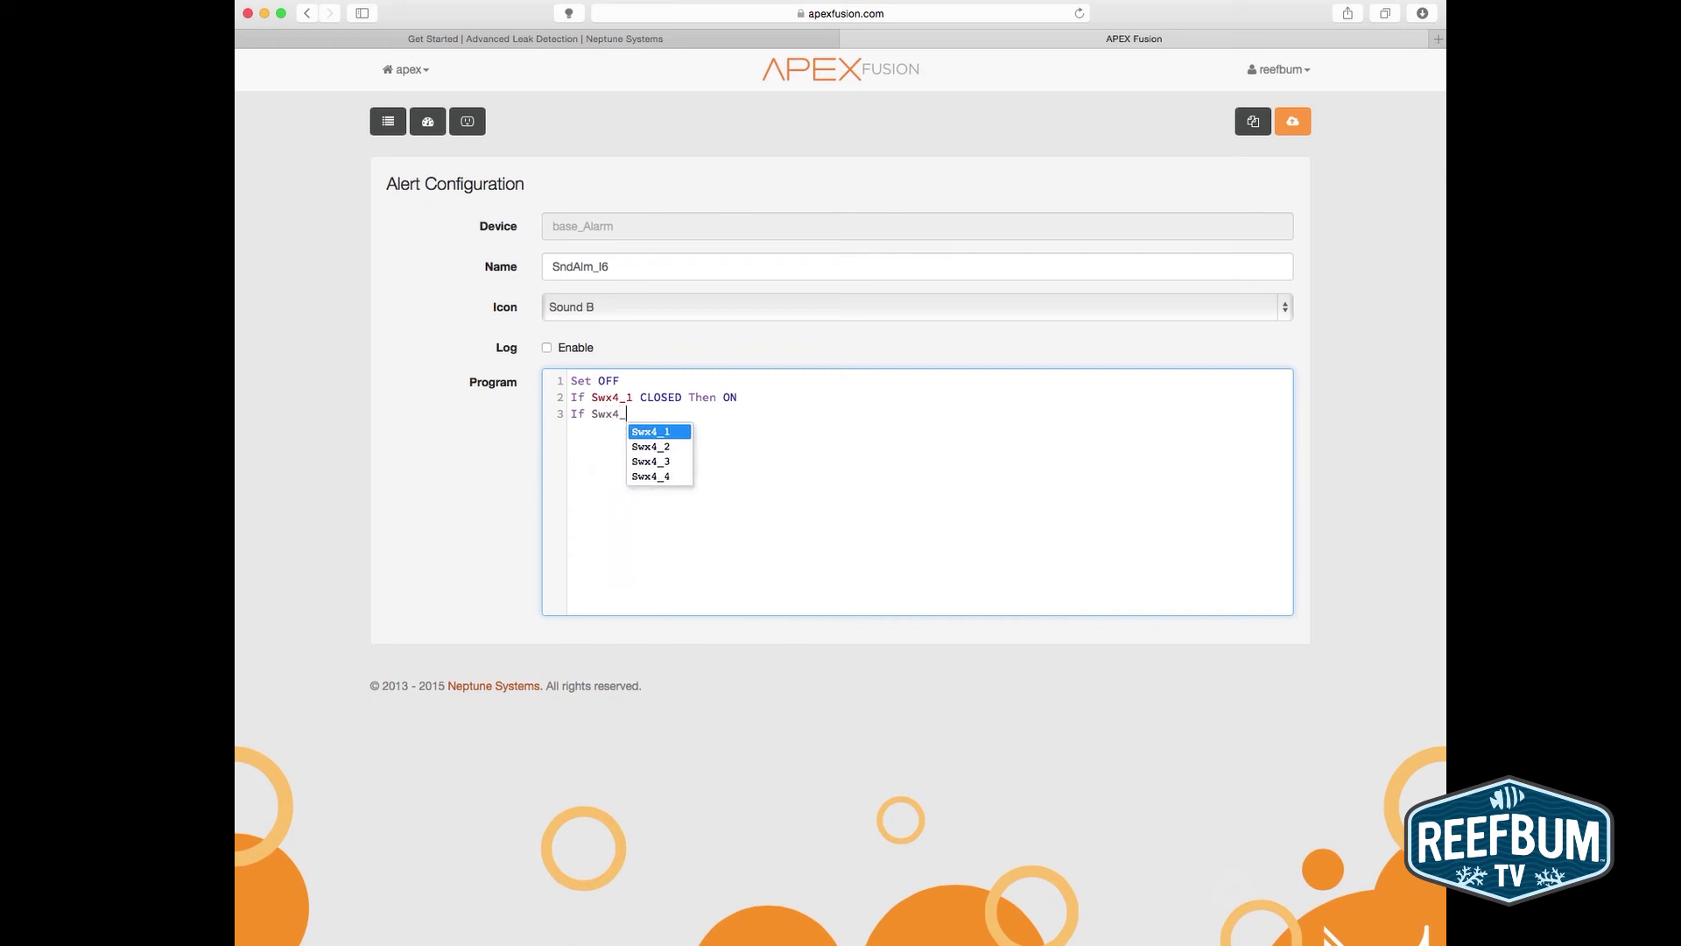
{"action": "type", "text": "2 CLOSED T"}
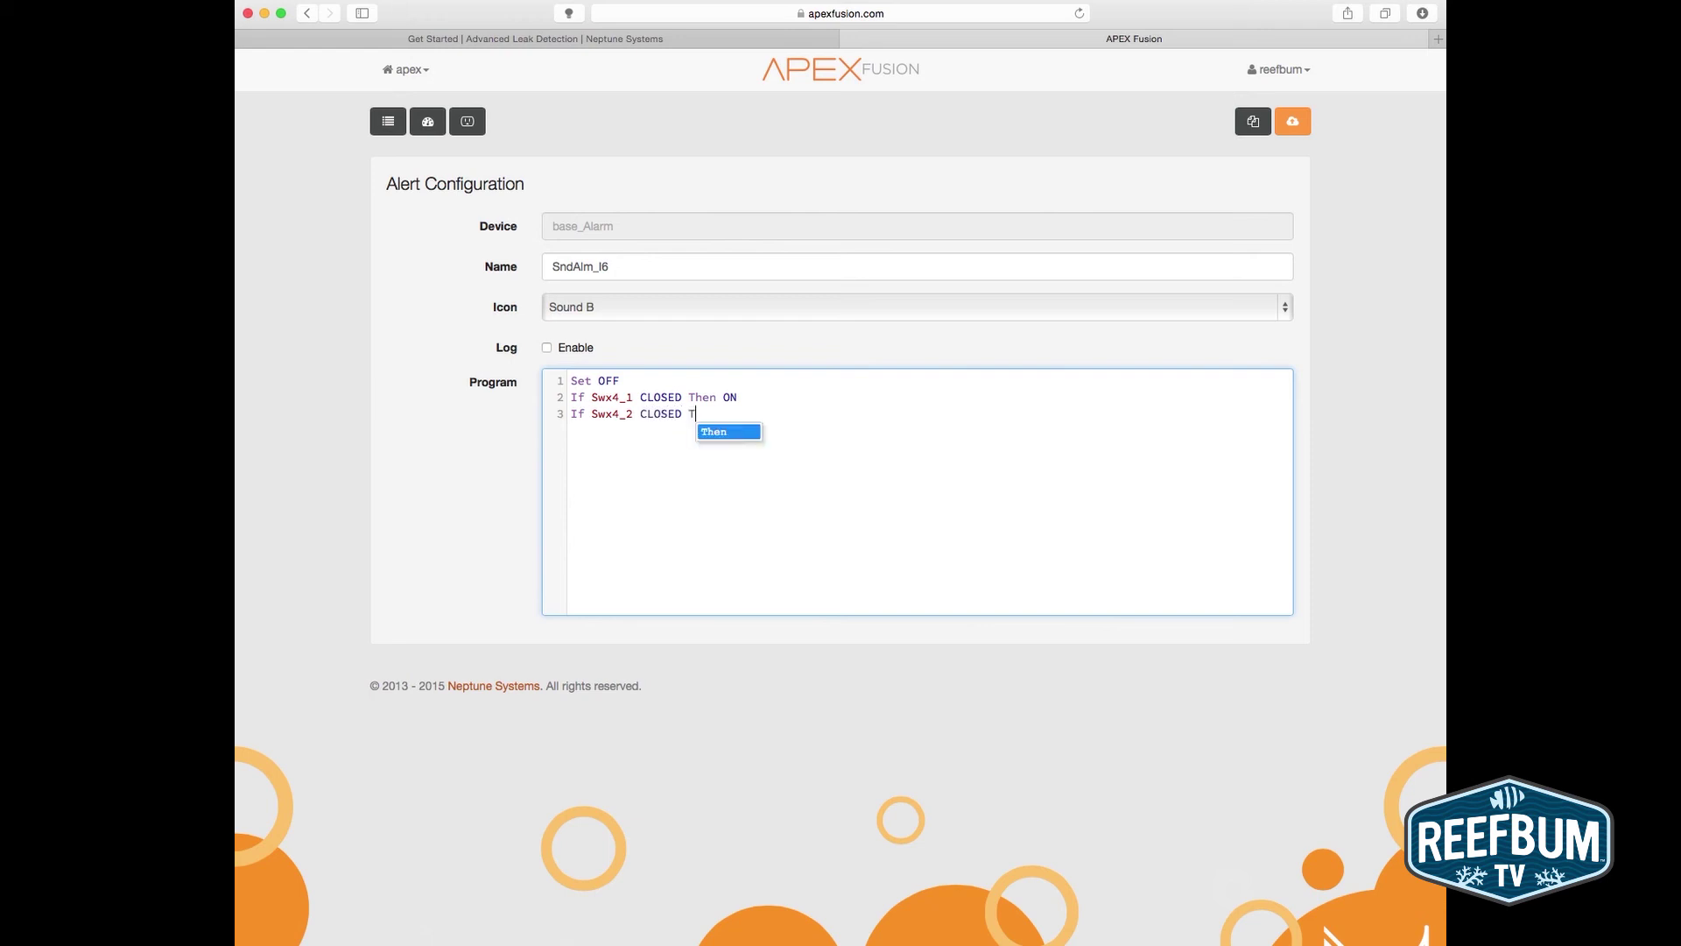
{"action": "key", "text": "Return"}
{"action": "type", "text": "O"}
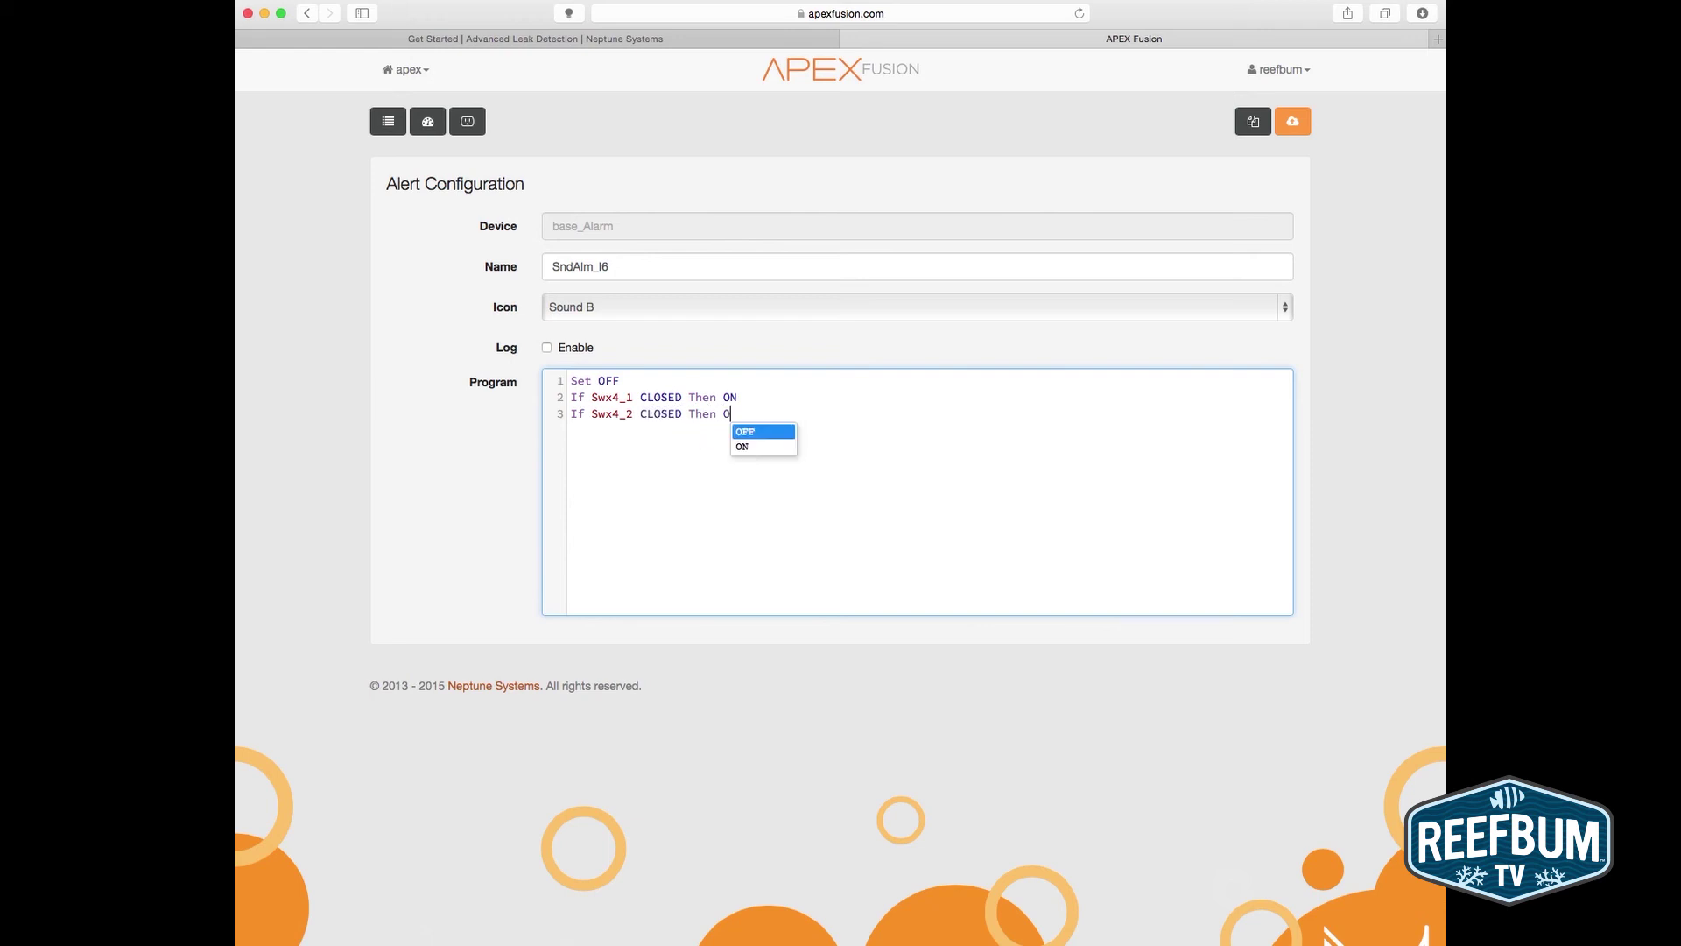
{"action": "key", "text": "Return"}
Finish editing and upload the SndAlm_I6 program to the controller, confirming the success message.
{"action": "left_click", "coordinate": [1036, 251]}
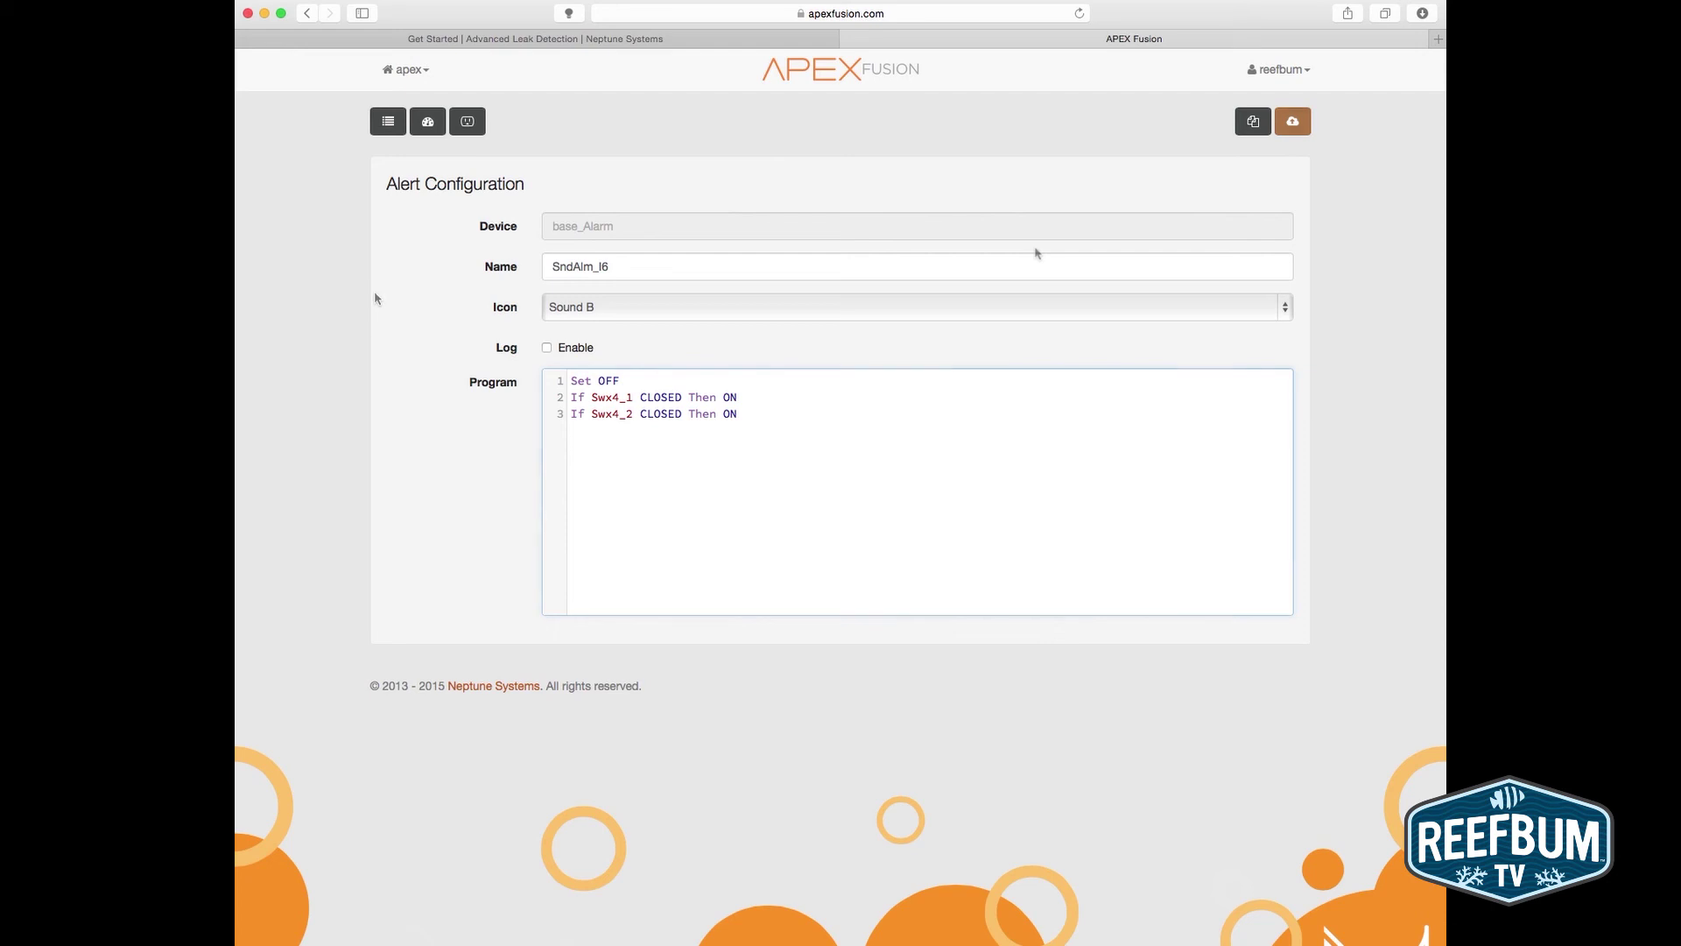
{"action": "left_click", "coordinate": [1292, 123]}
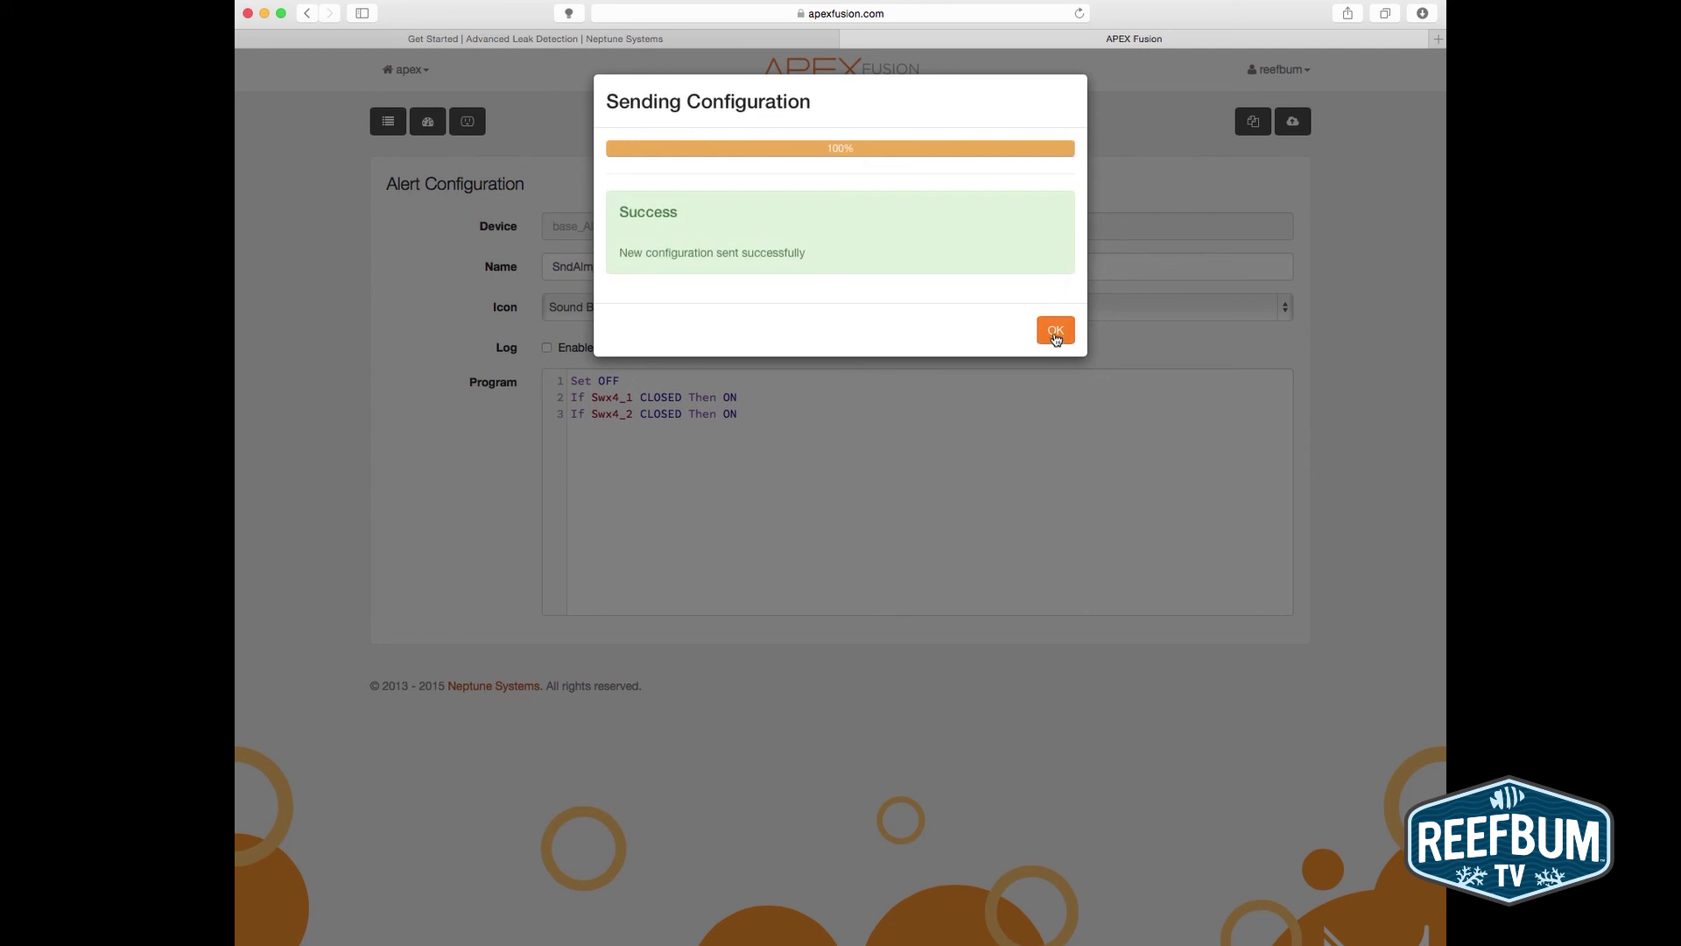
{"action": "left_click", "coordinate": [1055, 331]}
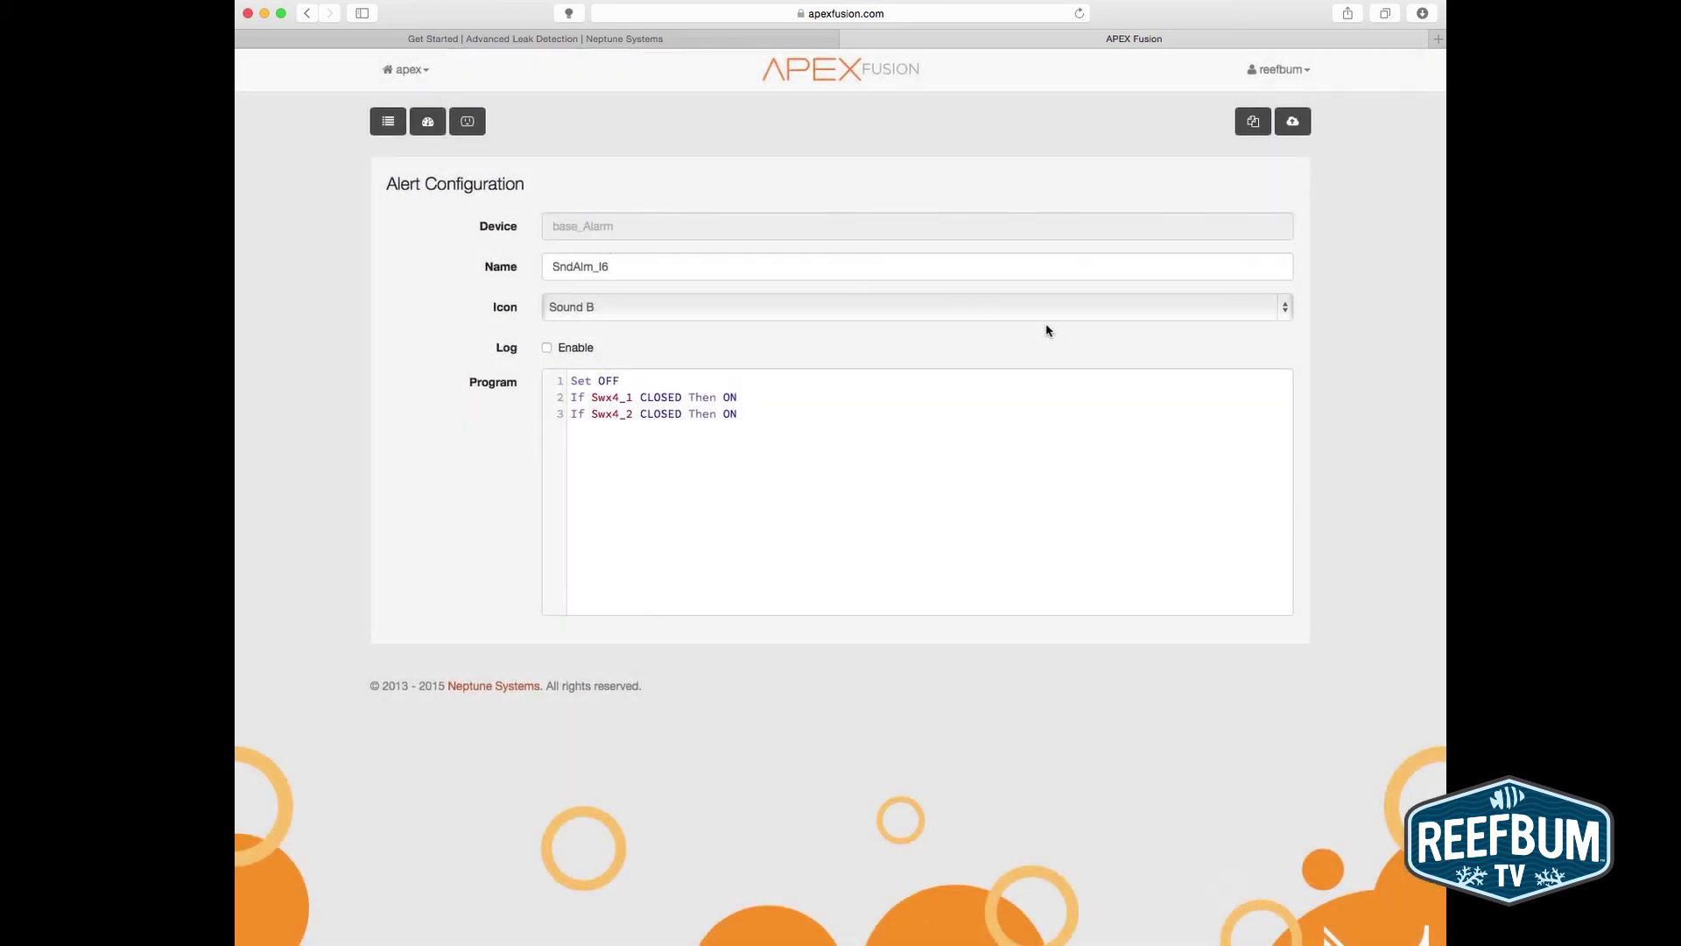